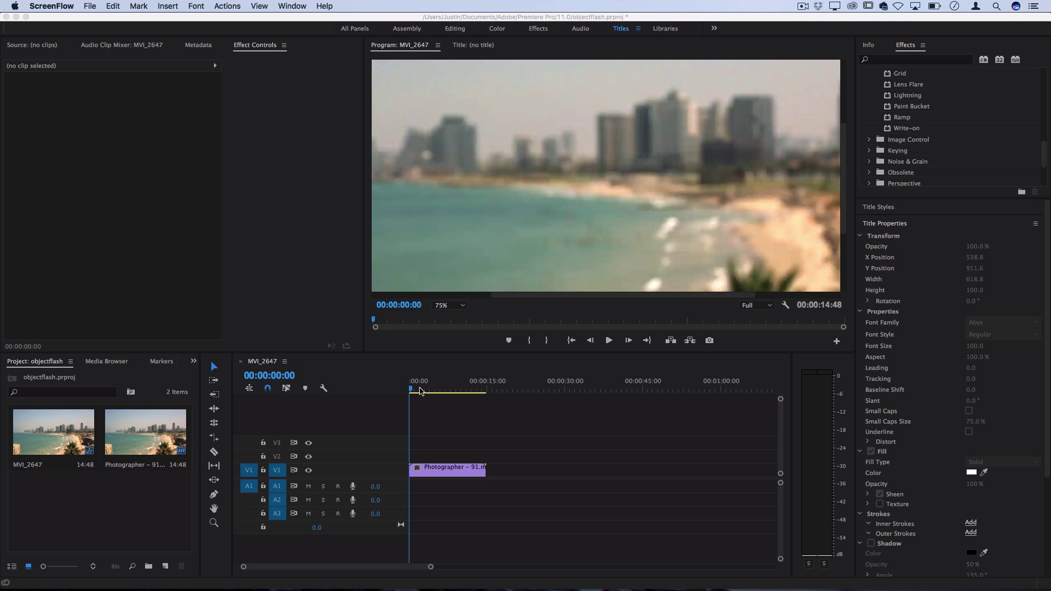
# - Drag the timeline playhead to about 00:00:02:05 to show a clear beach frame
pyautogui.click(415, 390)
pyautogui.moveTo(415, 389)
pyautogui.mouseDown()
pyautogui.moveTo(429, 390)
pyautogui.moveTo(419, 389)
pyautogui.mouseUp()
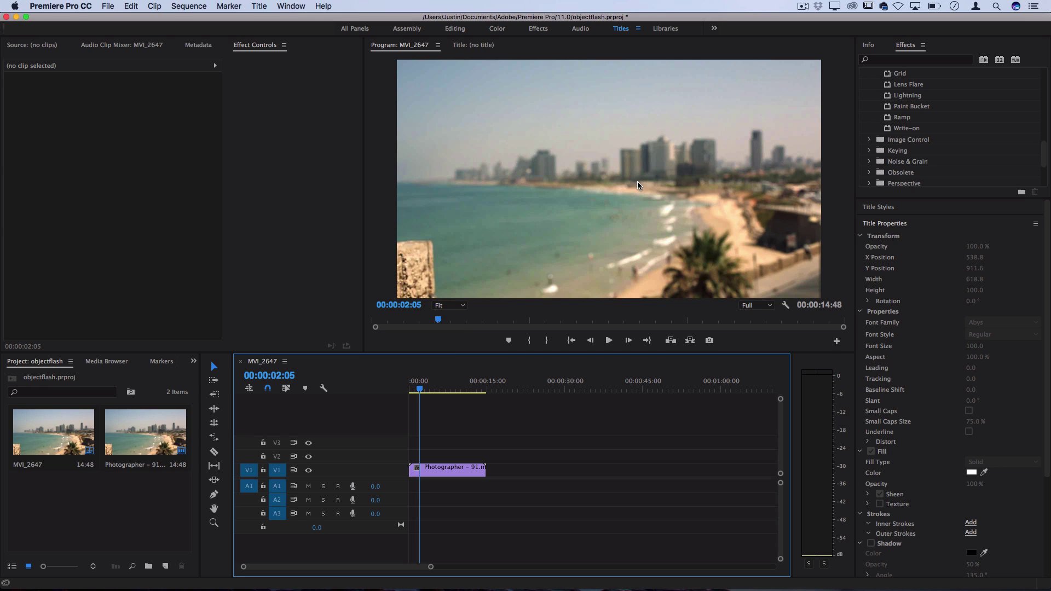
# - Create a Default Still title named Title 02 and show its Title Tools panel
pyautogui.click(257, 6)
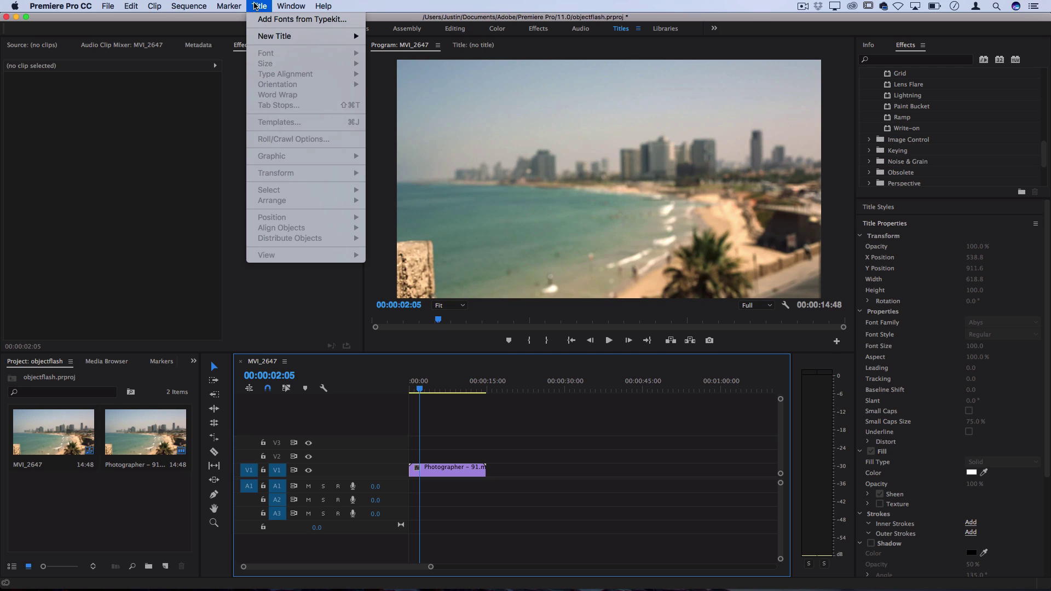
pyautogui.moveTo(268, 36)
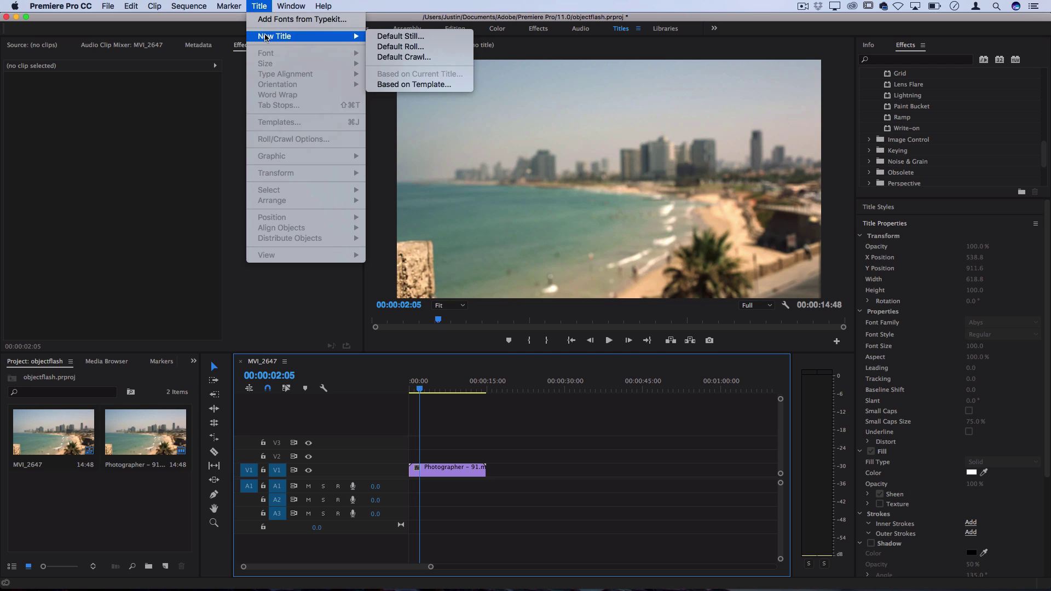
pyautogui.click(417, 36)
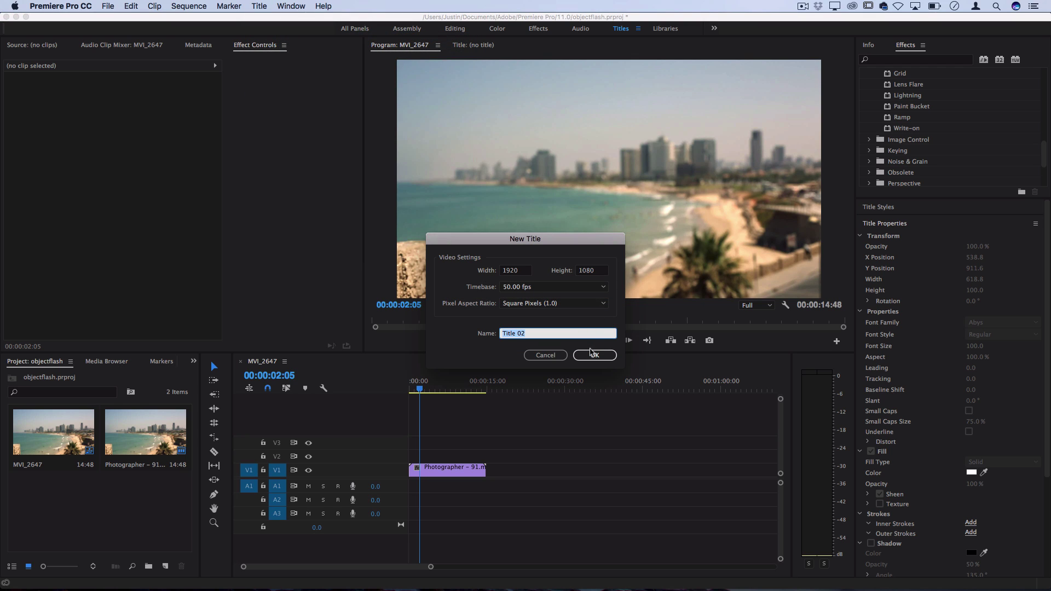
pyautogui.click(592, 354)
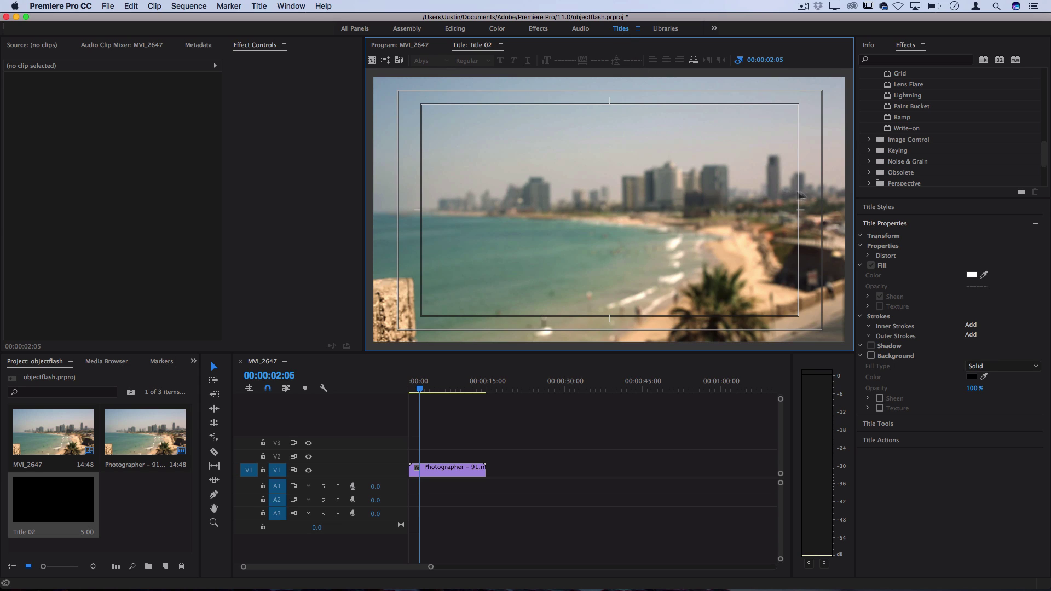
pyautogui.click(886, 225)
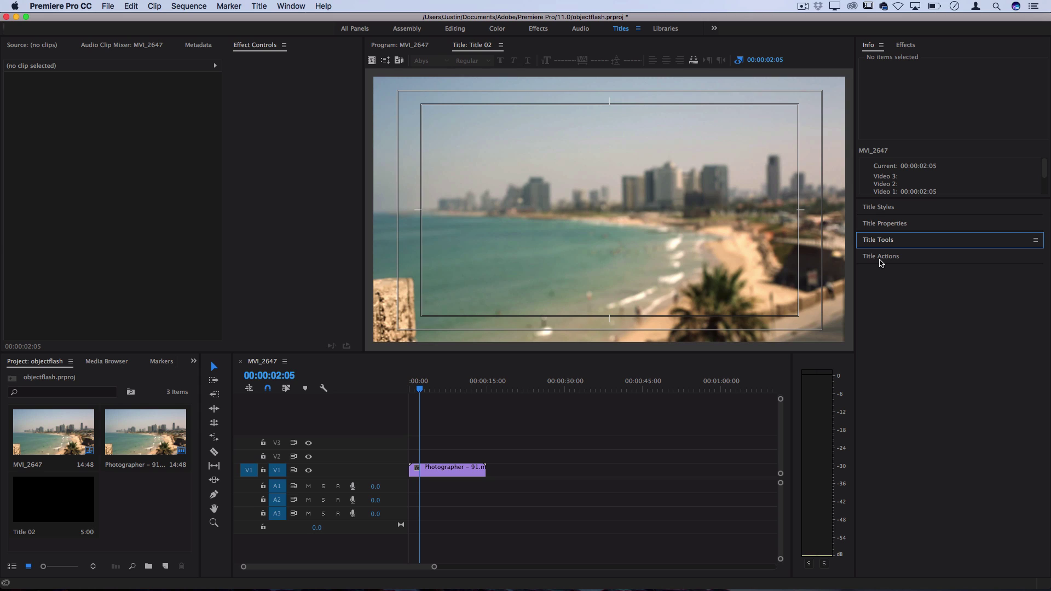
pyautogui.click(881, 239)
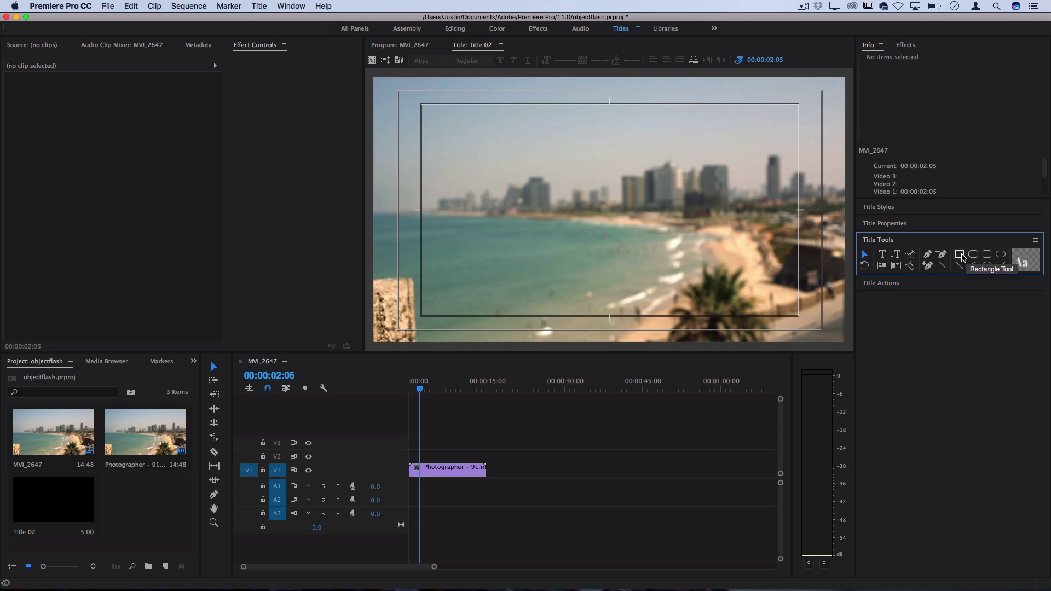
# - Draw a rectangle in the title's lower left and nudge it into place
pyautogui.click(961, 255)
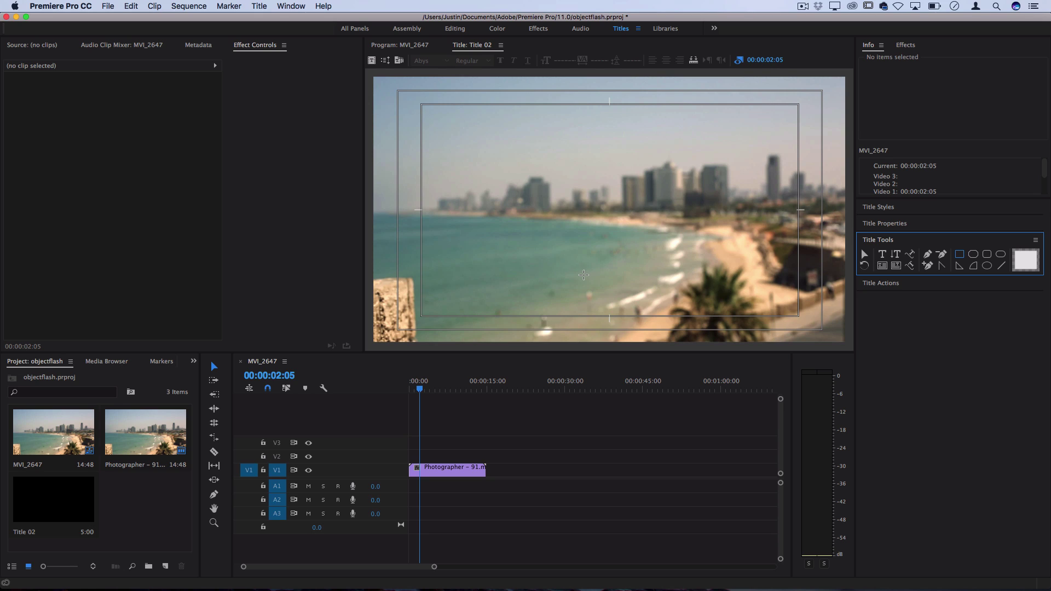
pyautogui.moveTo(583, 275); pyautogui.dragTo(418, 309)
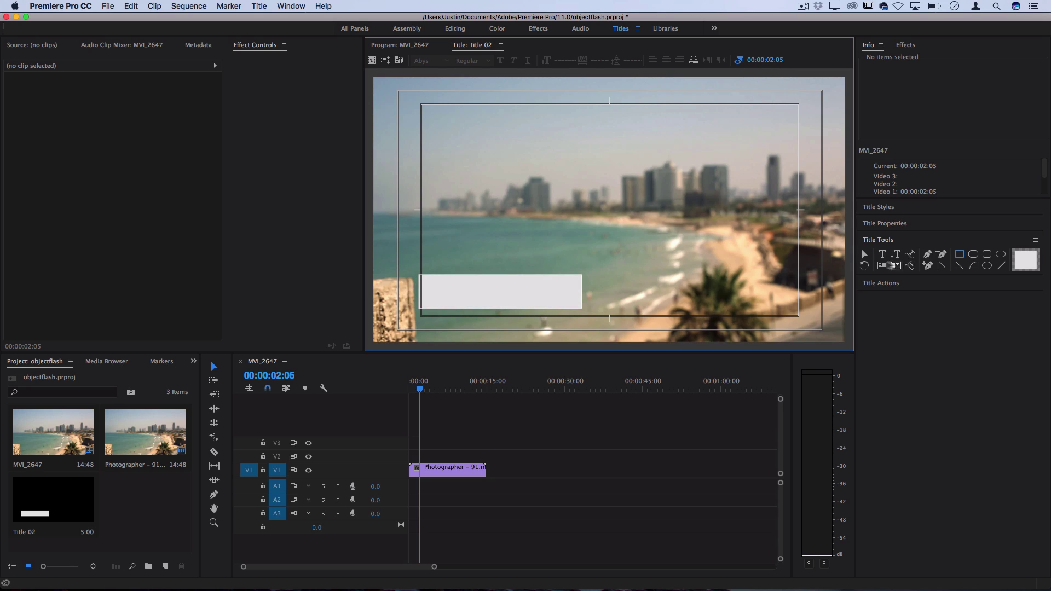
pyautogui.click(864, 253)
pyautogui.moveTo(547, 284); pyautogui.dragTo(446, 295)
pyautogui.moveTo(529, 281); pyautogui.dragTo(535, 297)
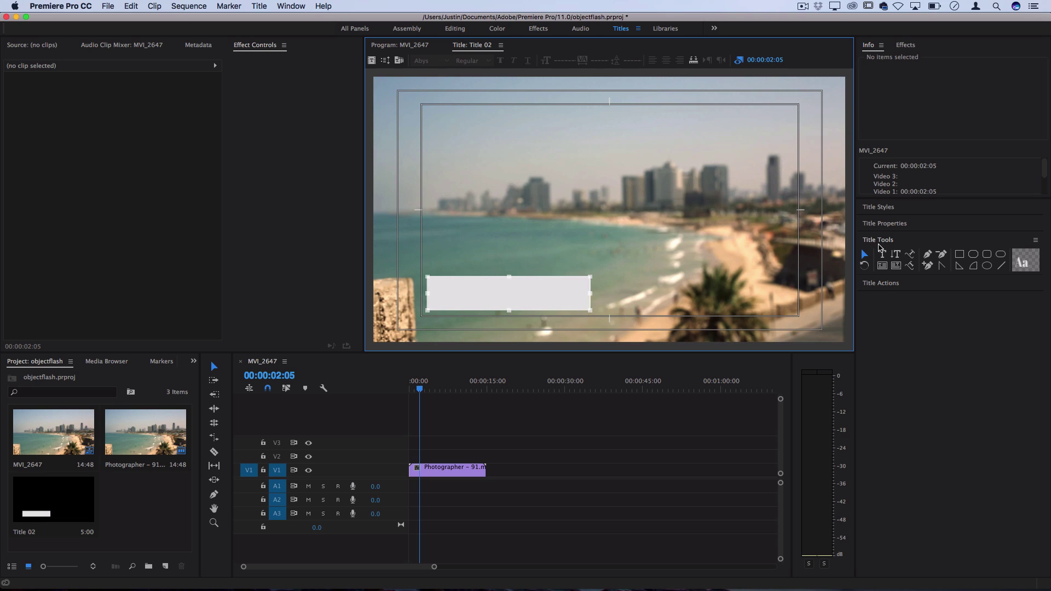
# - Fill the rectangle with blue 00ADFE at 75% fill opacity
pyautogui.click(885, 223)
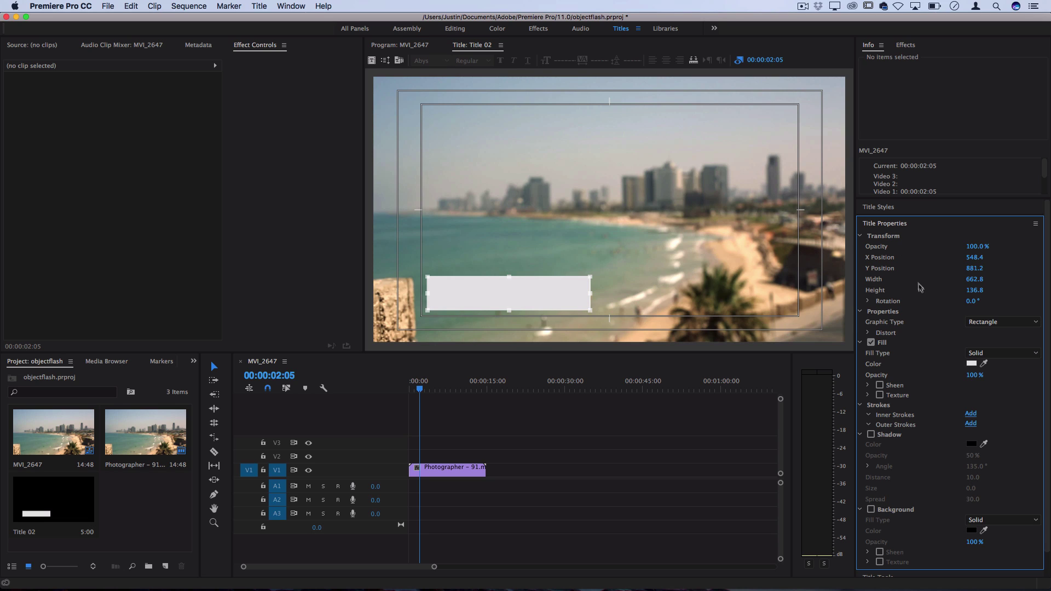
pyautogui.click(971, 364)
pyautogui.click(552, 220)
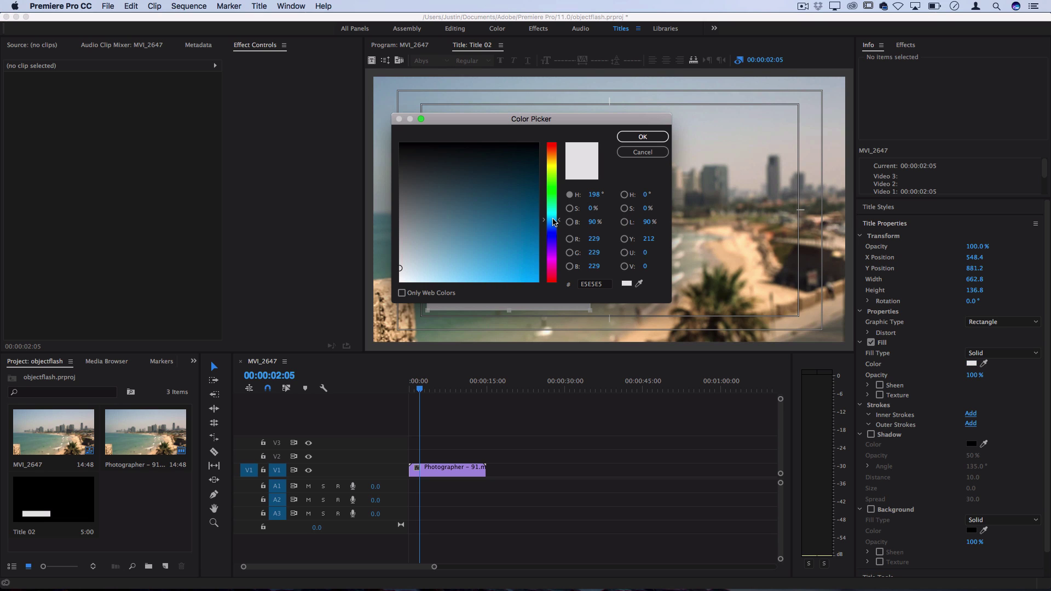
pyautogui.moveTo(517, 230); pyautogui.dragTo(538, 282)
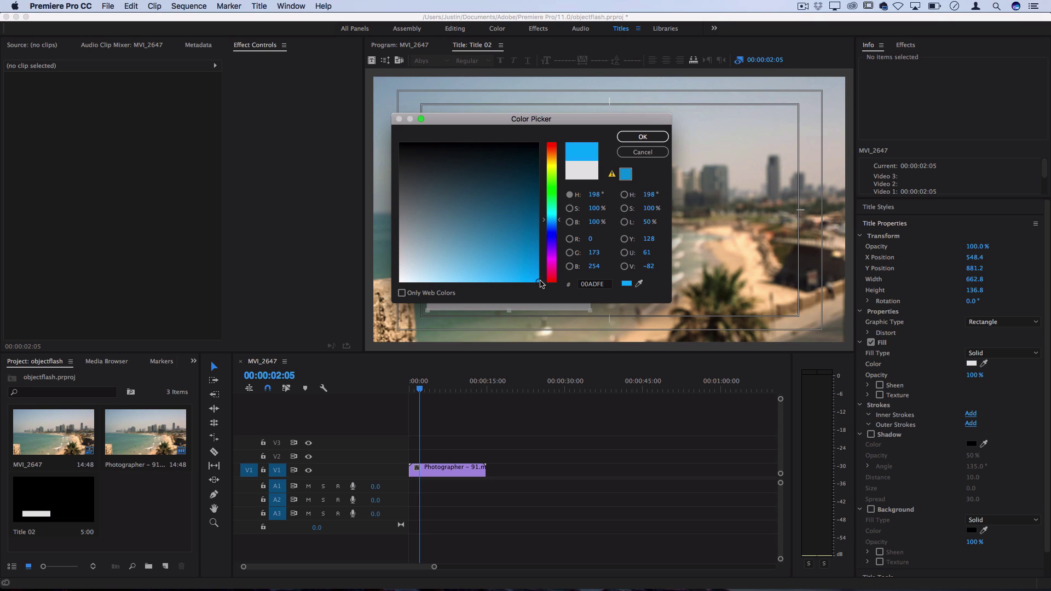
pyautogui.click(636, 137)
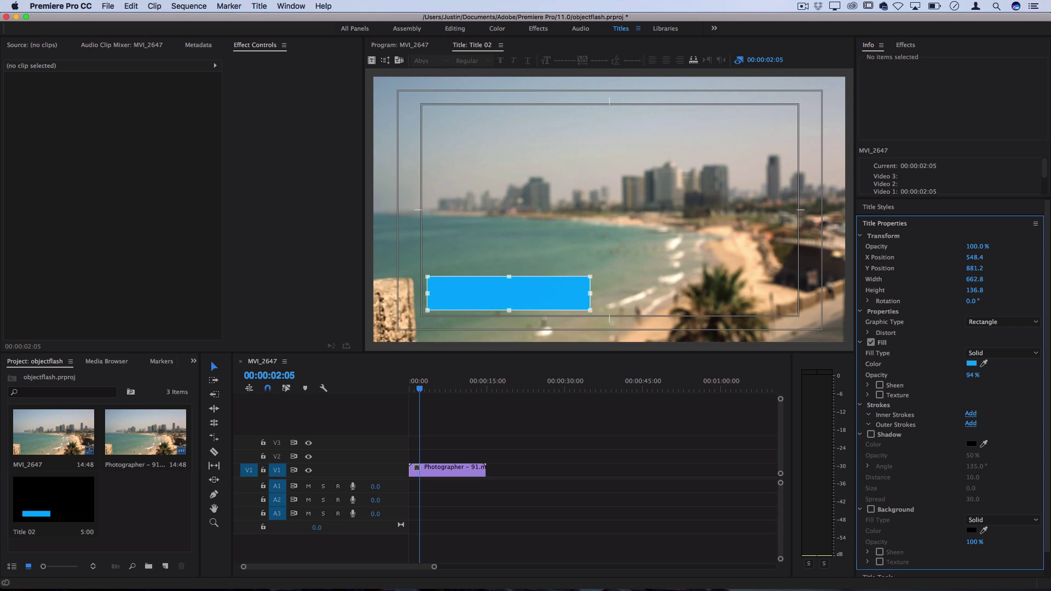
pyautogui.moveTo(972, 375); pyautogui.dragTo(1006, 399)
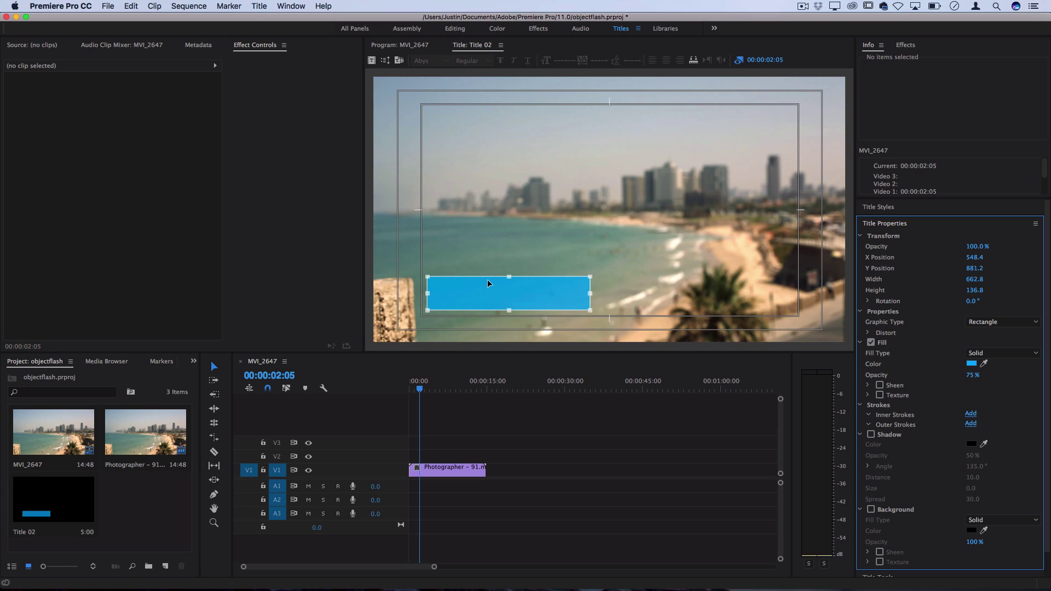
# - Type the presenter's name inside the blue box and select the text for styling
pyautogui.click(883, 223)
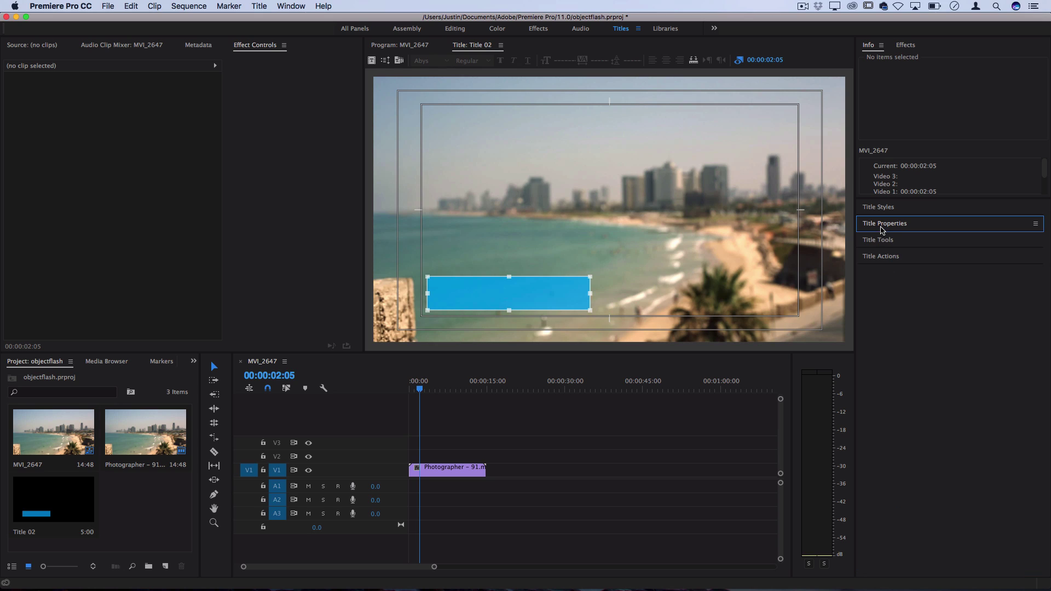
pyautogui.click(882, 242)
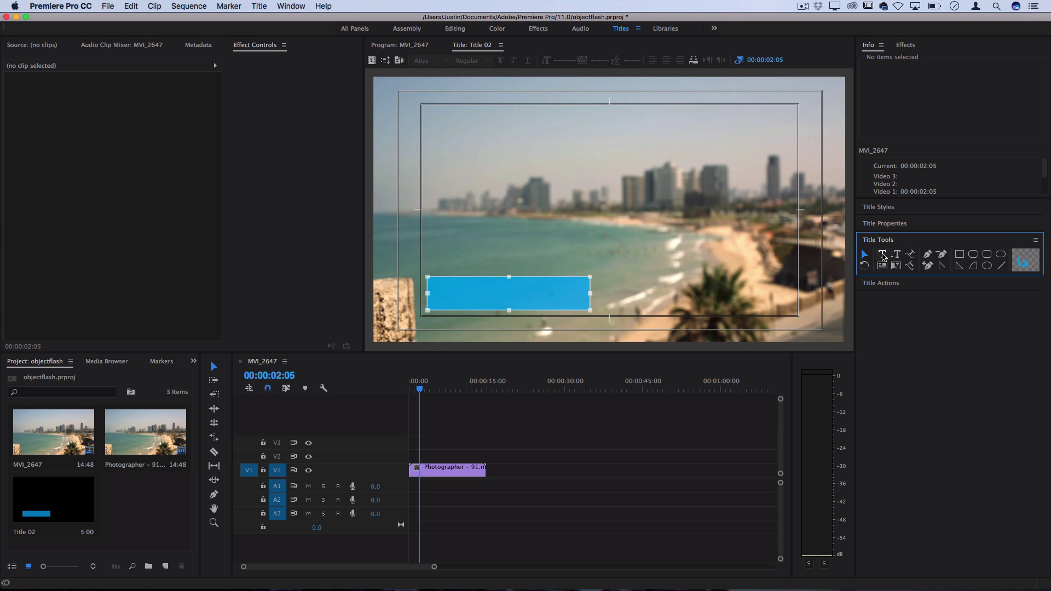
pyautogui.click(882, 254)
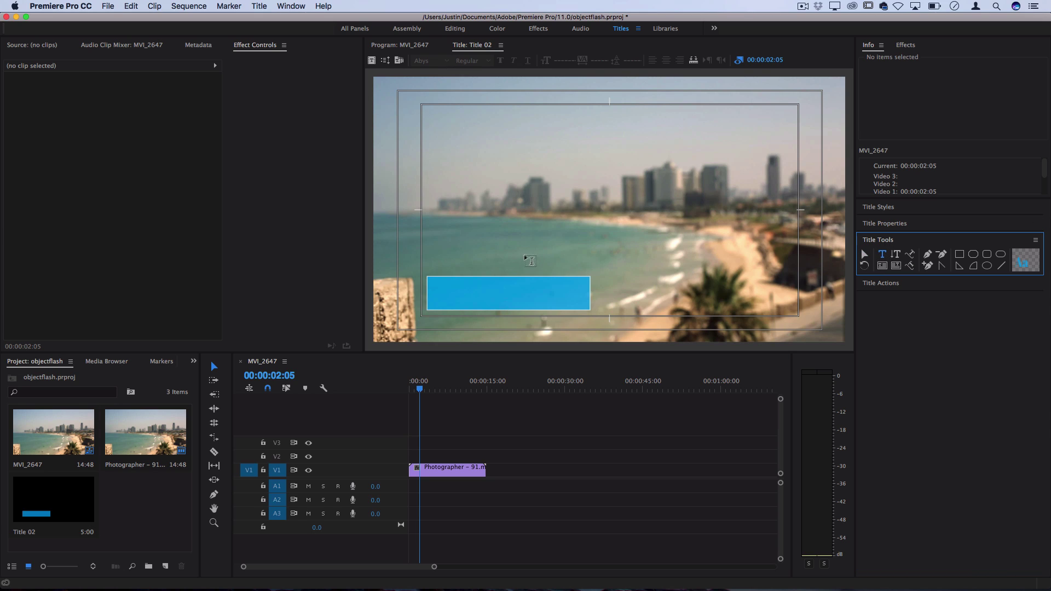
pyautogui.click(450, 299)
pyautogui.write('Justin C')
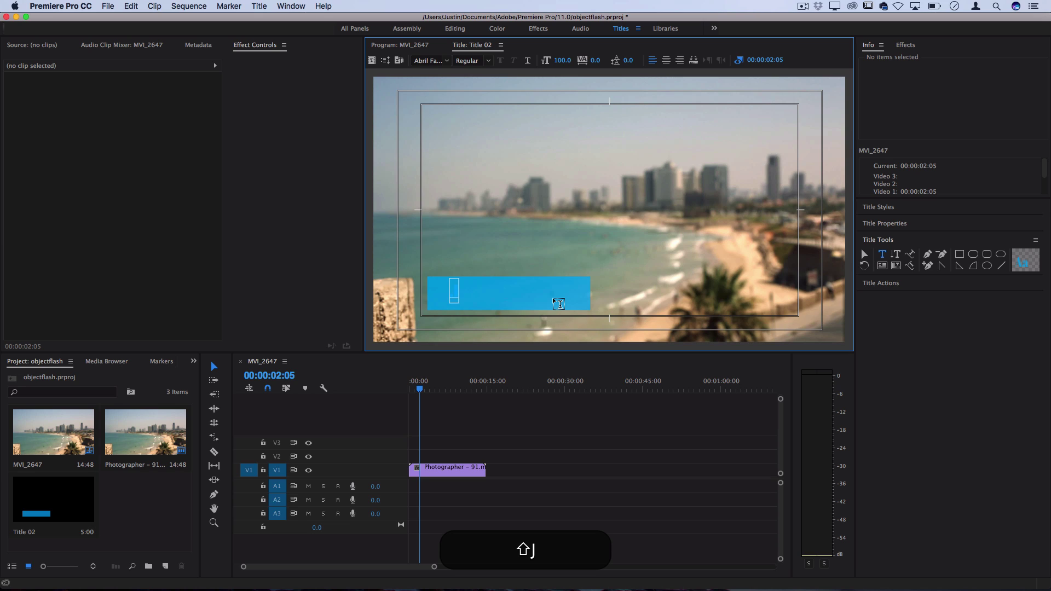
pyautogui.write('disho')
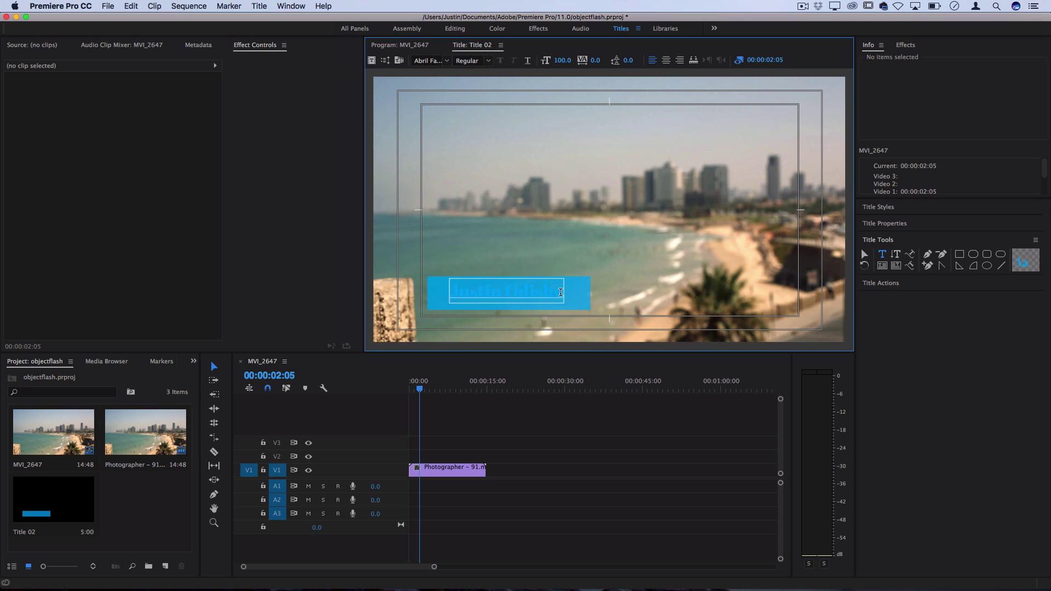
pyautogui.moveTo(562, 292); pyautogui.dragTo(434, 293)
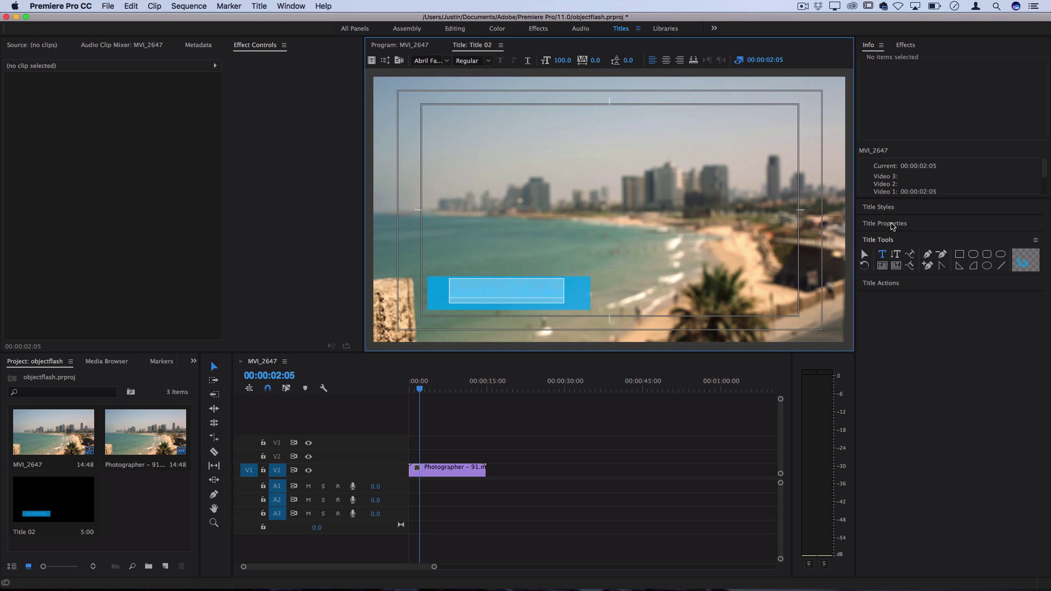
pyautogui.click(890, 223)
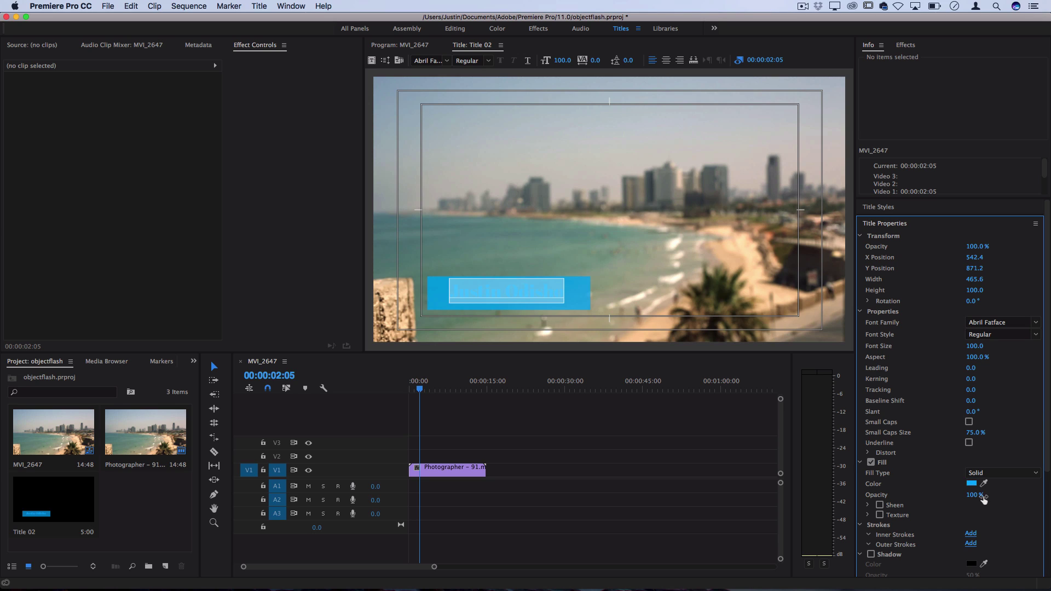
# - Change the handle text's fill colour to white
pyautogui.click(971, 483)
pyautogui.click(461, 232)
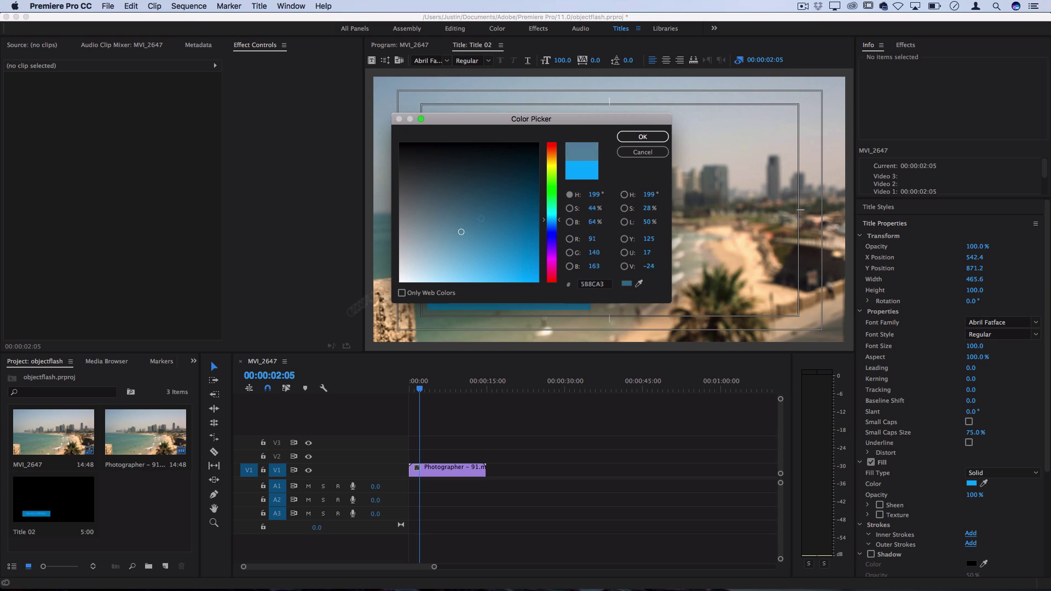
pyautogui.click(400, 281)
pyautogui.click(642, 136)
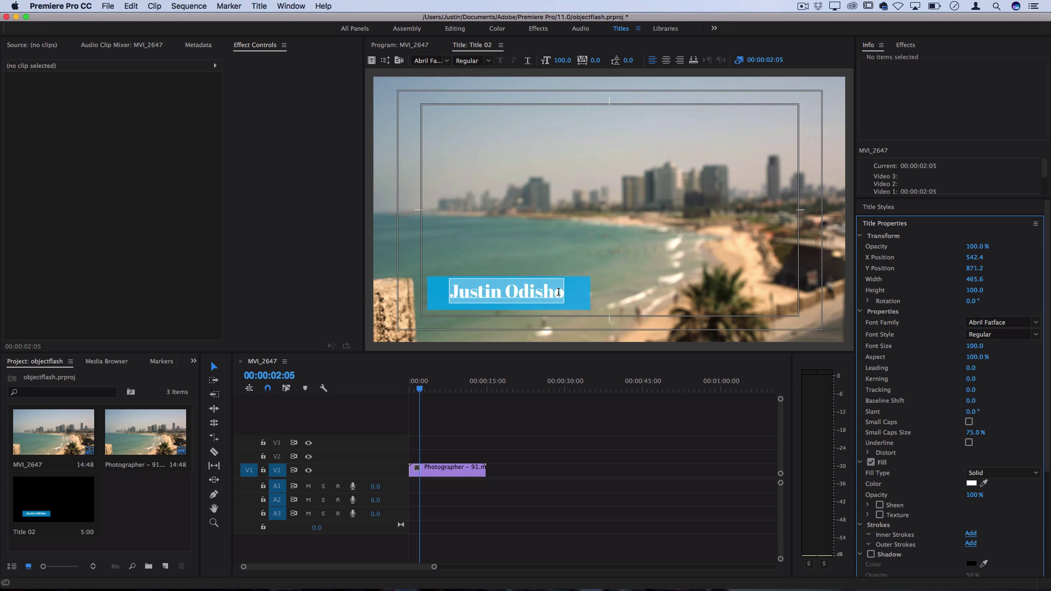
# - Set the text font to Bebas Neue and raise the leading to 65
pyautogui.click(1001, 322)
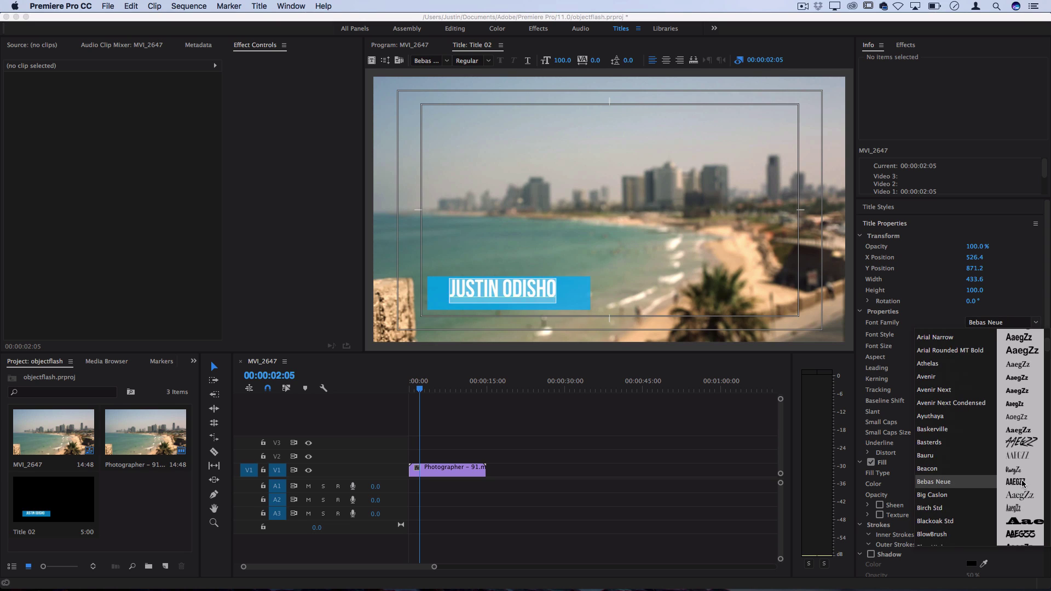
pyautogui.click(985, 322)
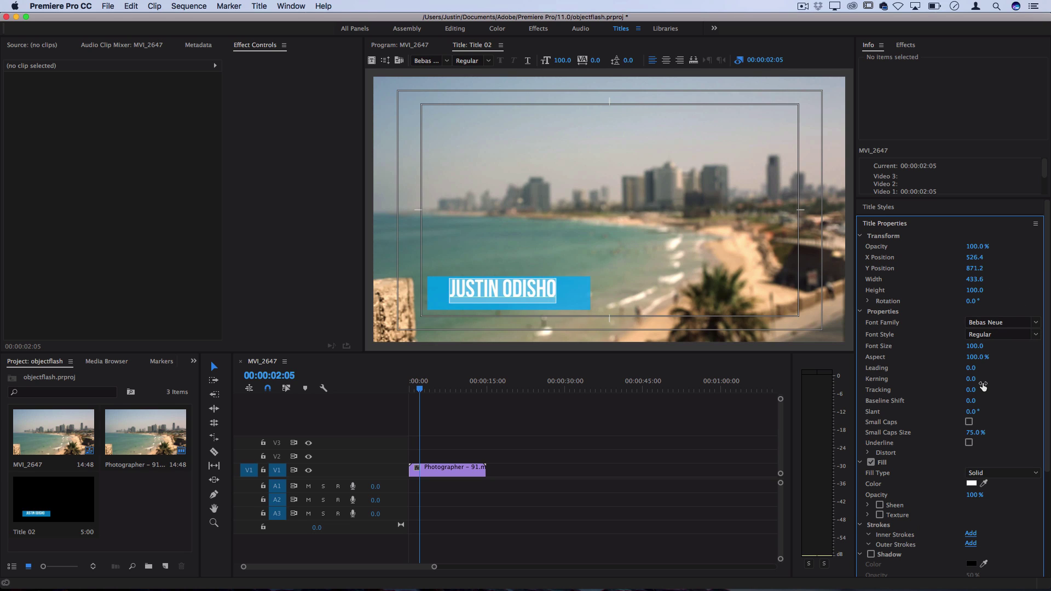
pyautogui.moveTo(970, 368); pyautogui.dragTo(976, 392)
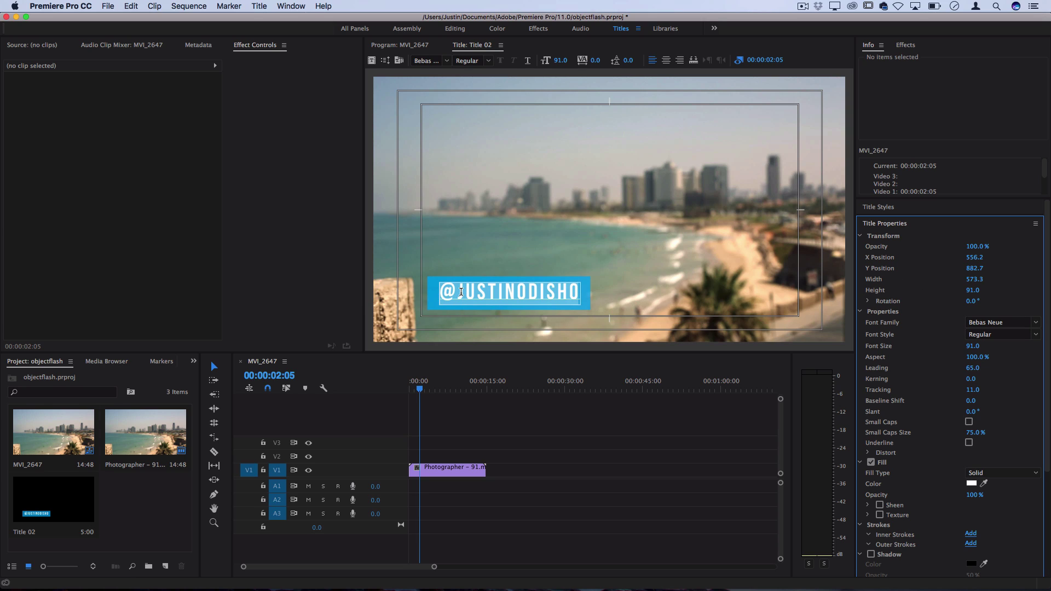
# - Centre the handle text inside the blue box, fine-tuning with arrow-key nudges
pyautogui.click(883, 224)
pyautogui.click(886, 239)
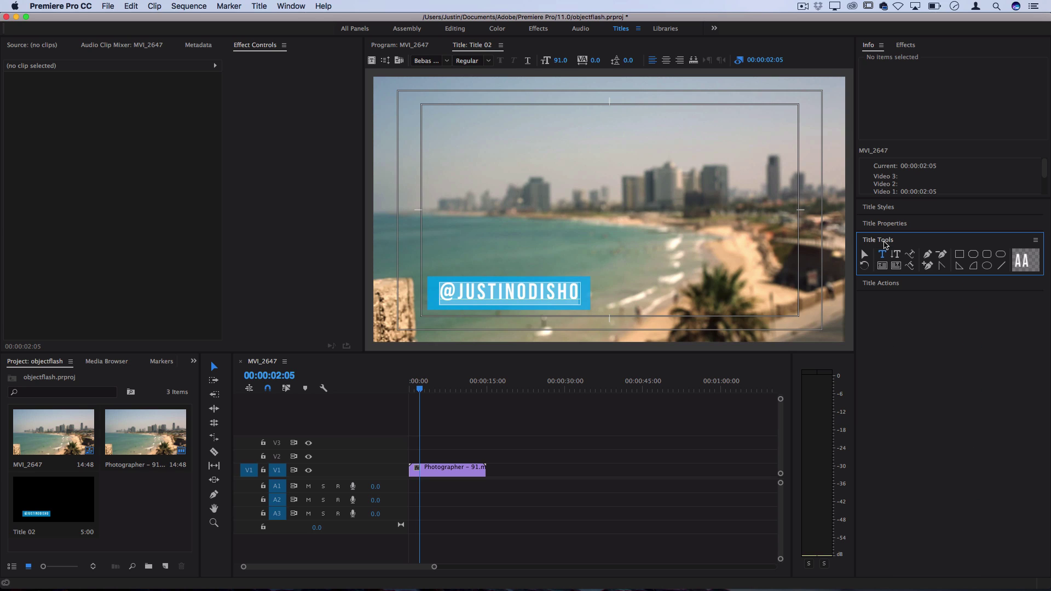
pyautogui.click(869, 256)
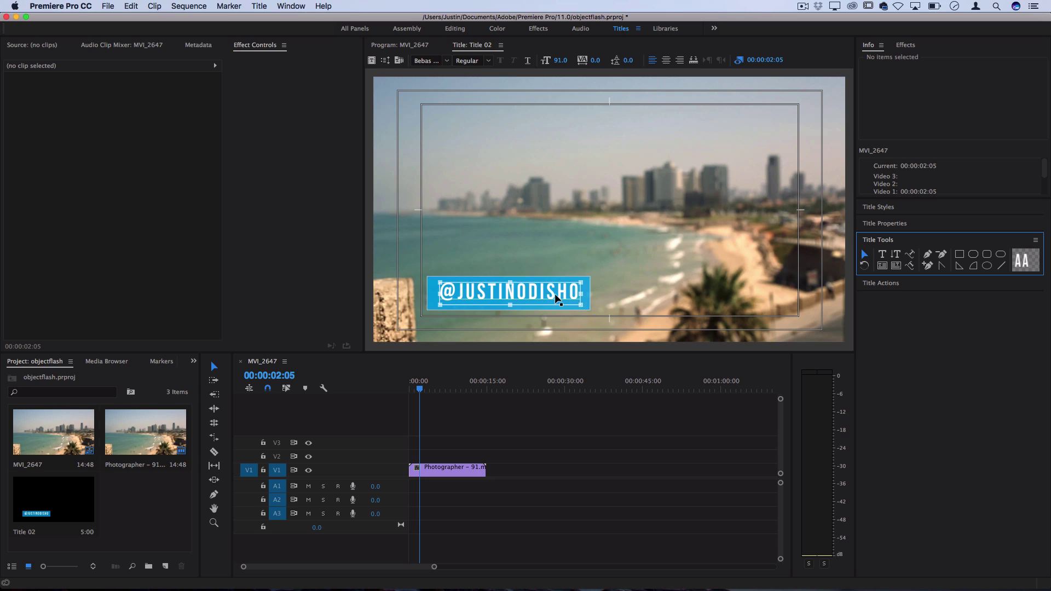
pyautogui.moveTo(556, 296); pyautogui.dragTo(561, 291)
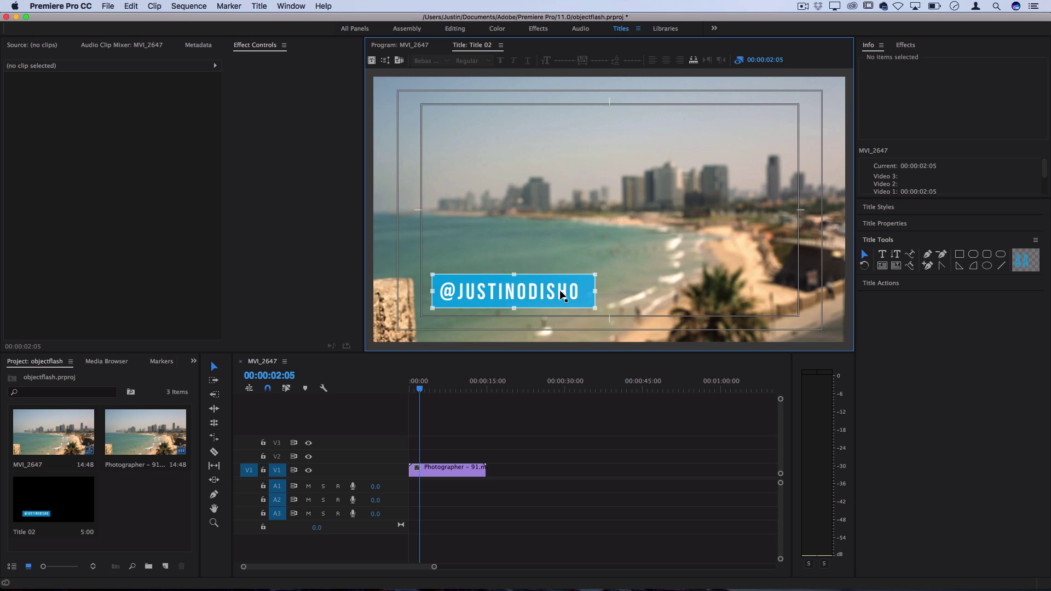
pyautogui.click(530, 293)
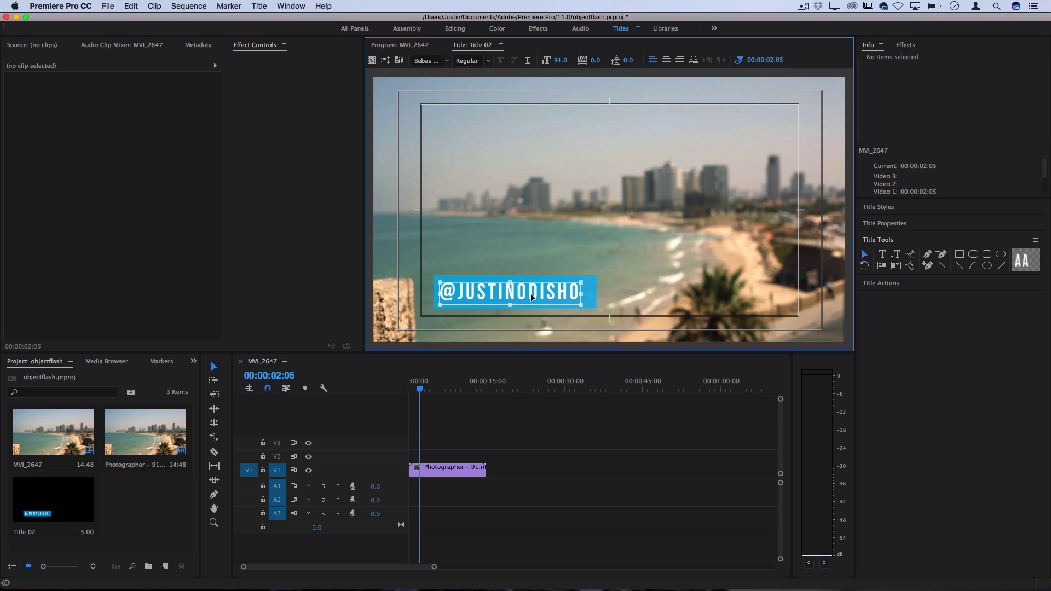
pyautogui.moveTo(530, 293)
pyautogui.mouseDown()
pyautogui.moveTo(546, 288)
pyautogui.moveTo(546, 300)
pyautogui.moveTo(536, 295)
pyautogui.mouseUp()
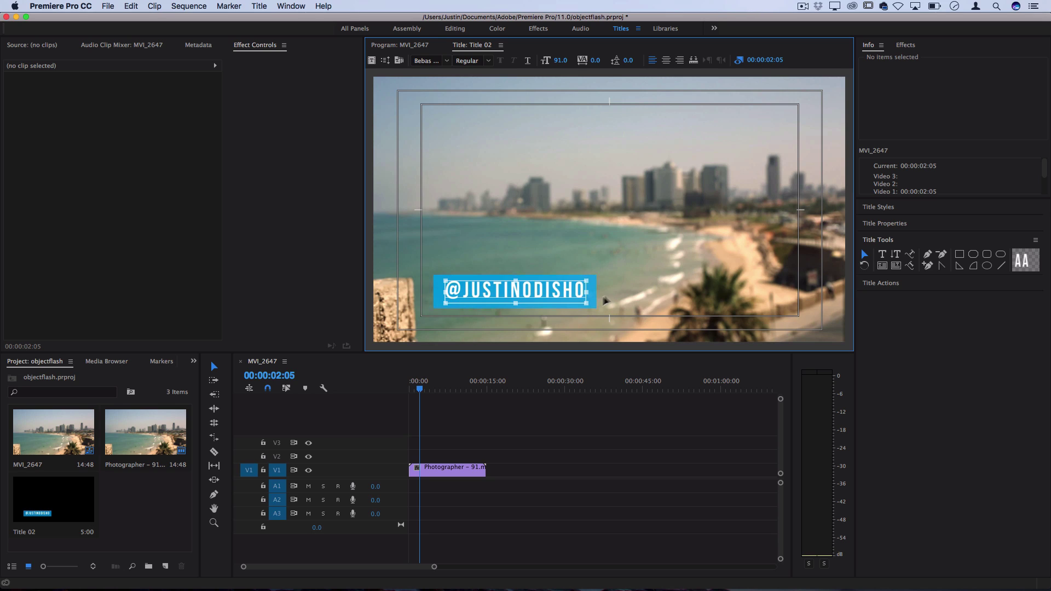
pyautogui.press('Left')
pyautogui.press('Left')
pyautogui.press('Left')
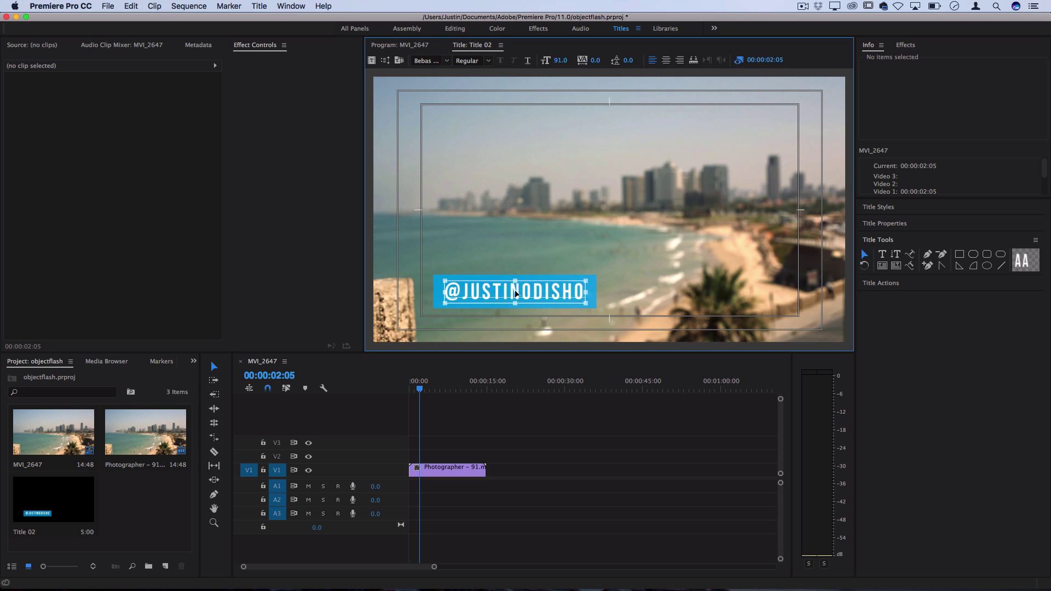
pyautogui.press('Left')
pyautogui.press('Left')
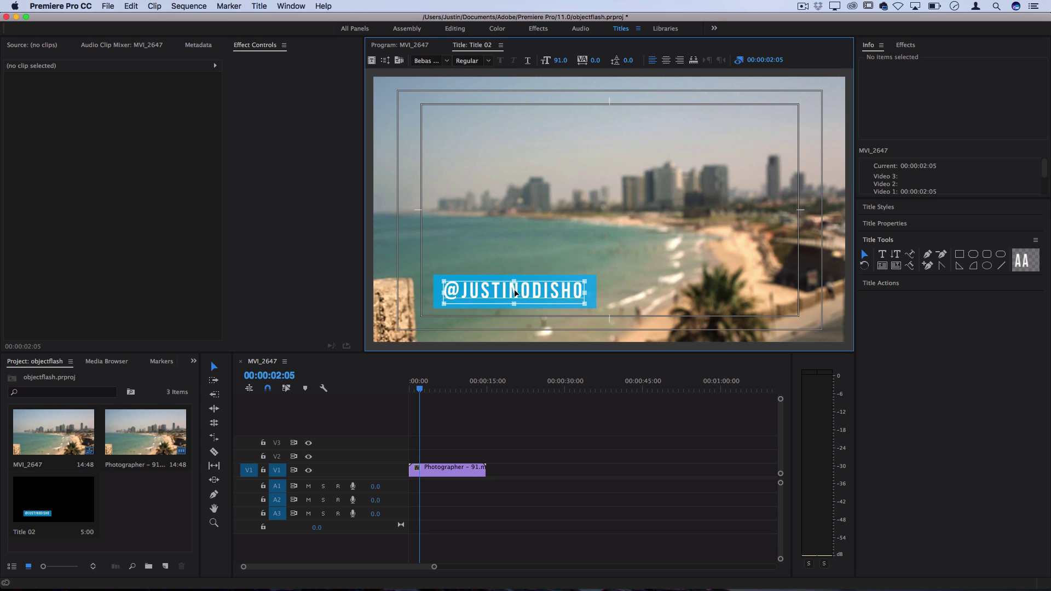
pyautogui.press('Right')
pyautogui.press('Right')
pyautogui.press('Right')
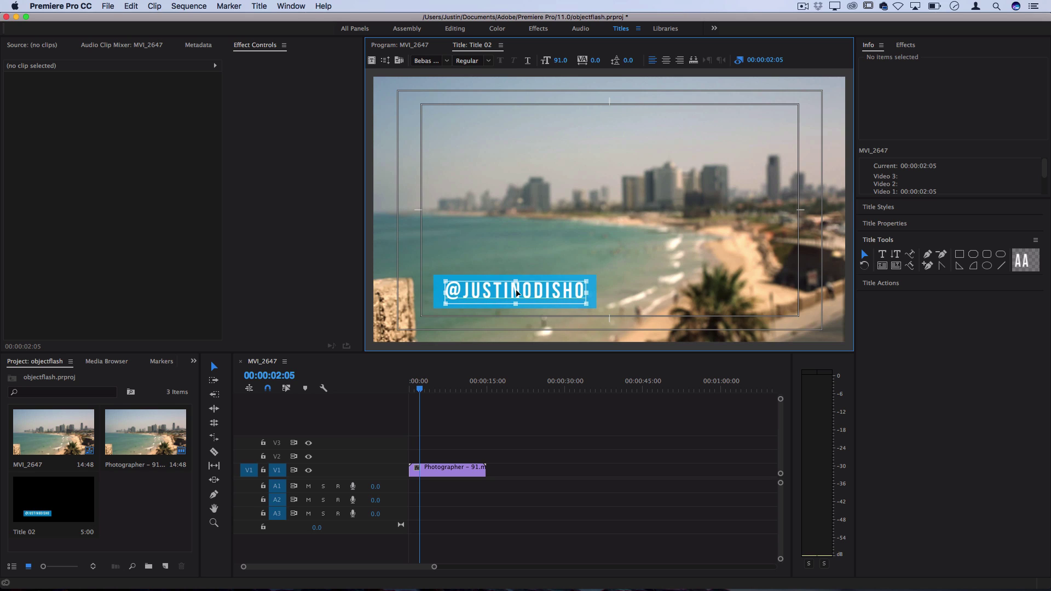
# - Move the box and text together into the lower-left title-safe corner
pyautogui.click(633, 255)
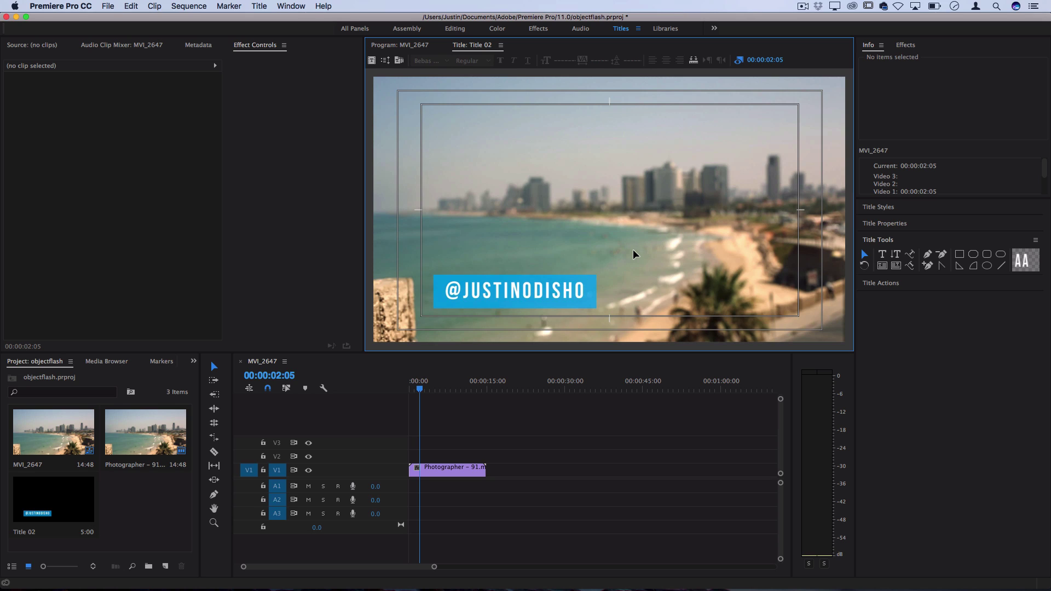
pyautogui.click(569, 290)
pyautogui.moveTo(569, 290); pyautogui.dragTo(558, 299)
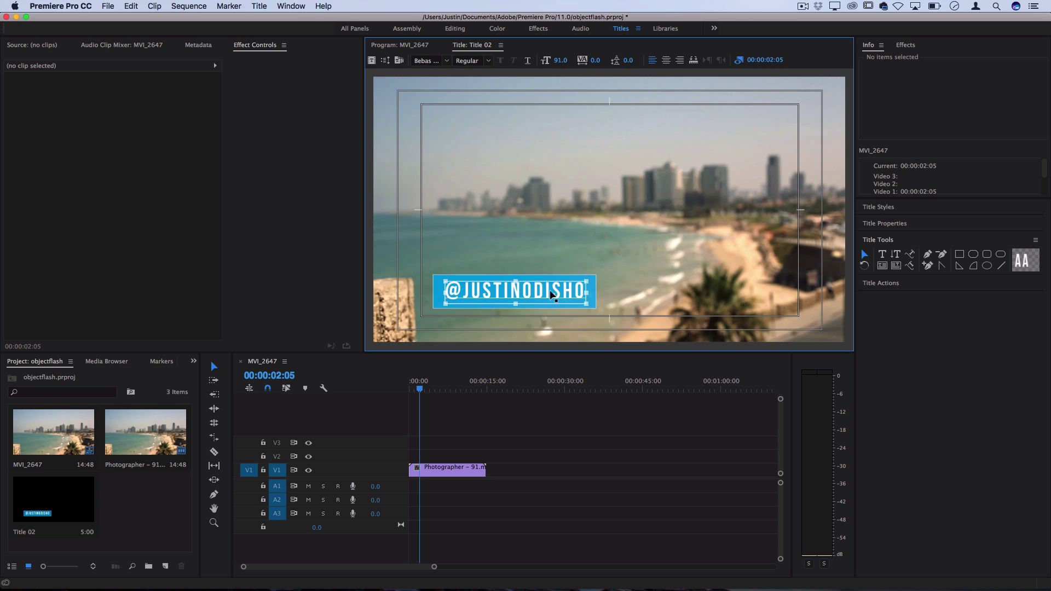
pyautogui.click(587, 244)
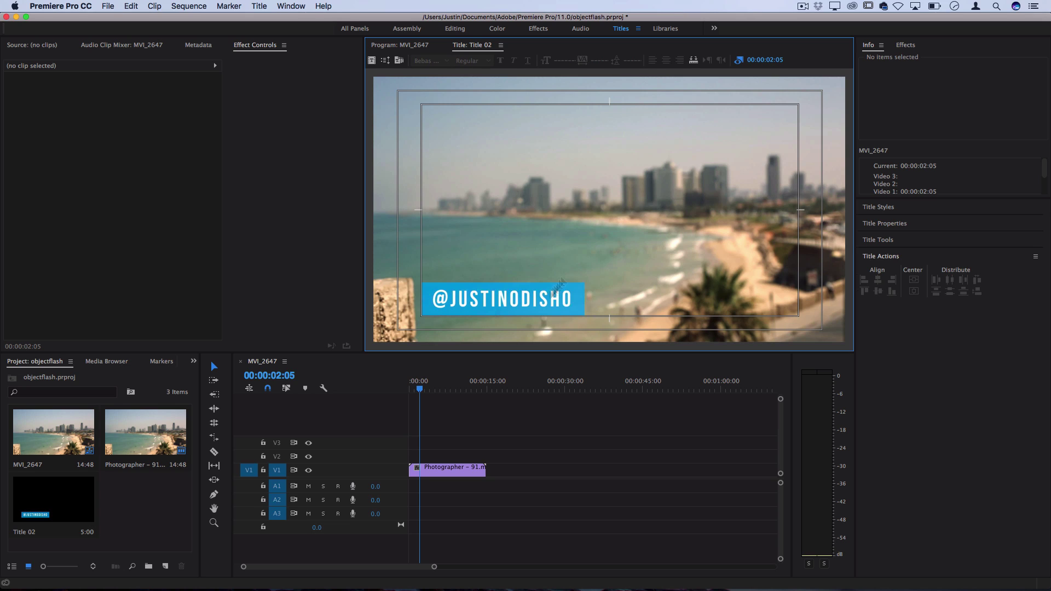
# - Place Title 02 on track V2 at 00:00 above the beach clip and select it
pyautogui.click(55, 514)
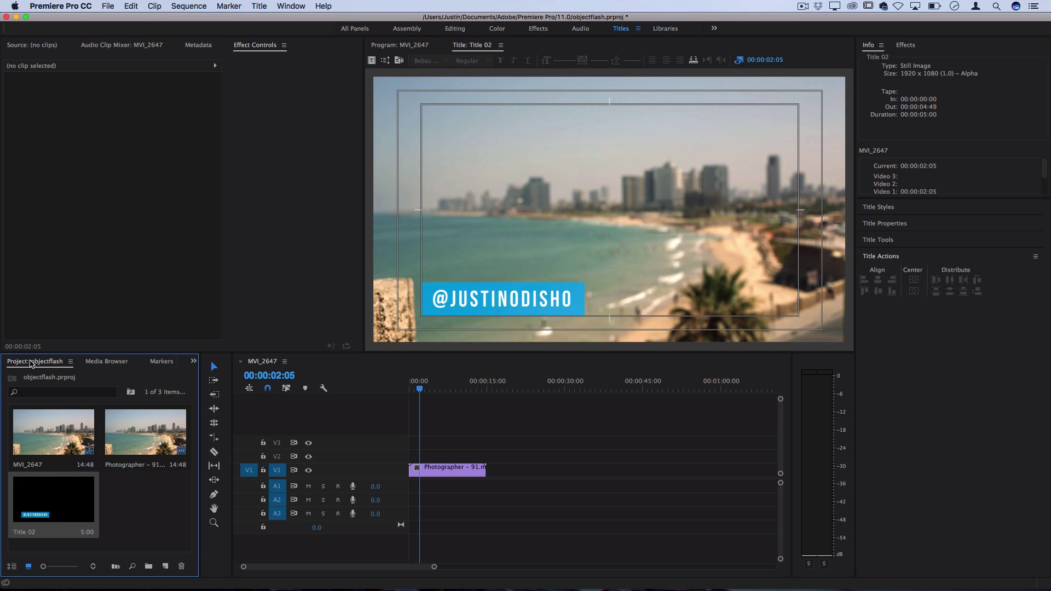
pyautogui.moveTo(50, 503); pyautogui.dragTo(412, 450)
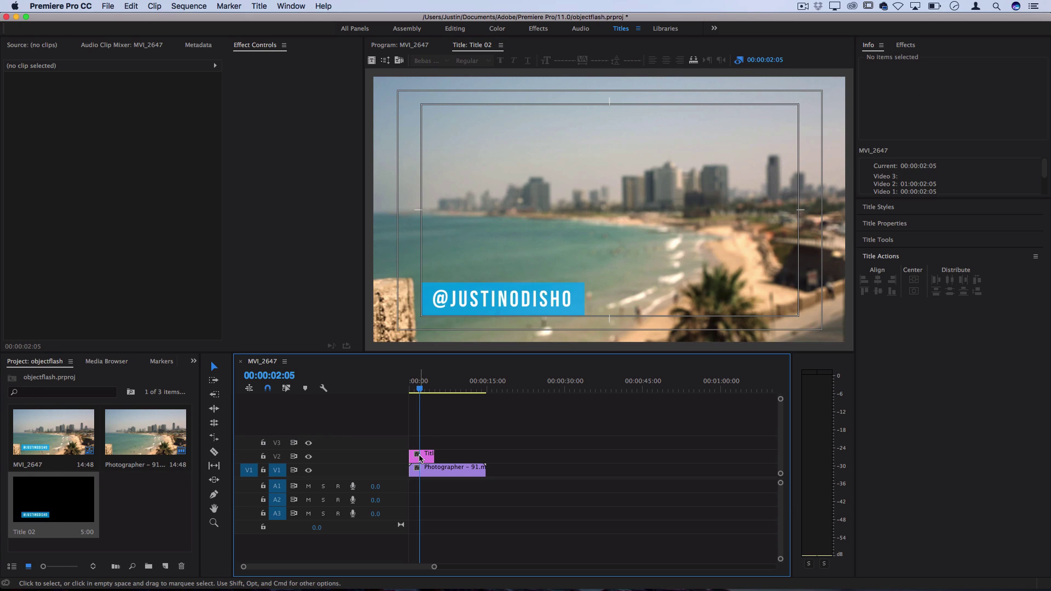
pyautogui.moveTo(419, 390); pyautogui.dragTo(389, 390)
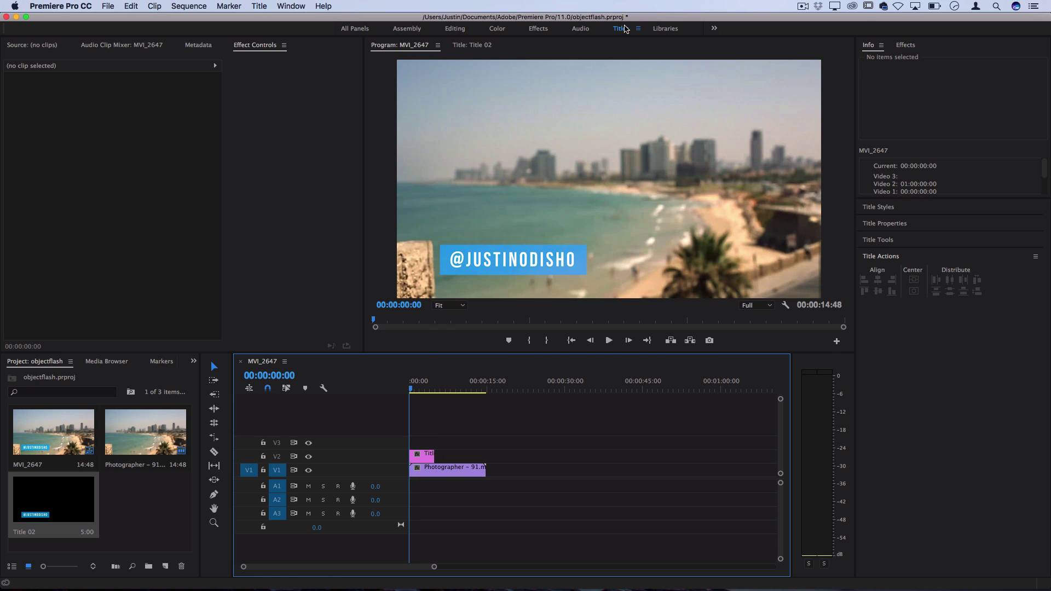
pyautogui.click(891, 223)
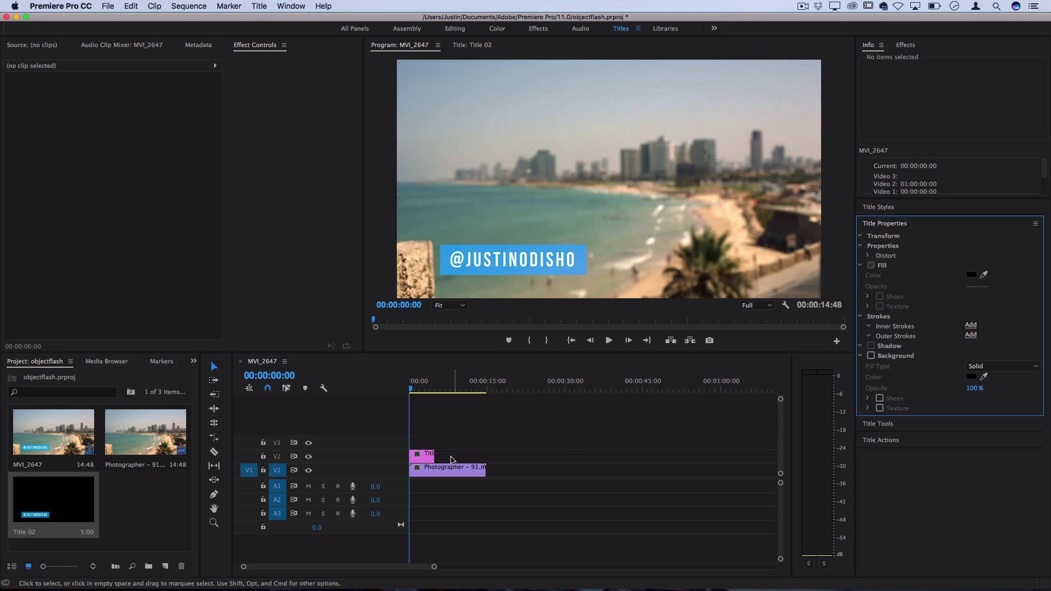
pyautogui.click(422, 459)
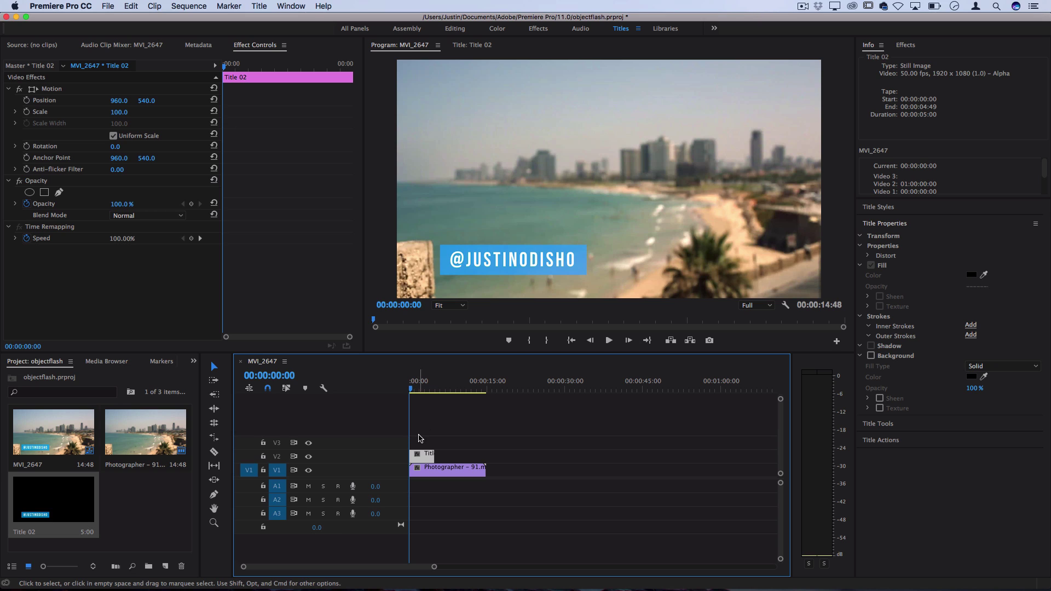
pyautogui.press('=')
pyautogui.press('=')
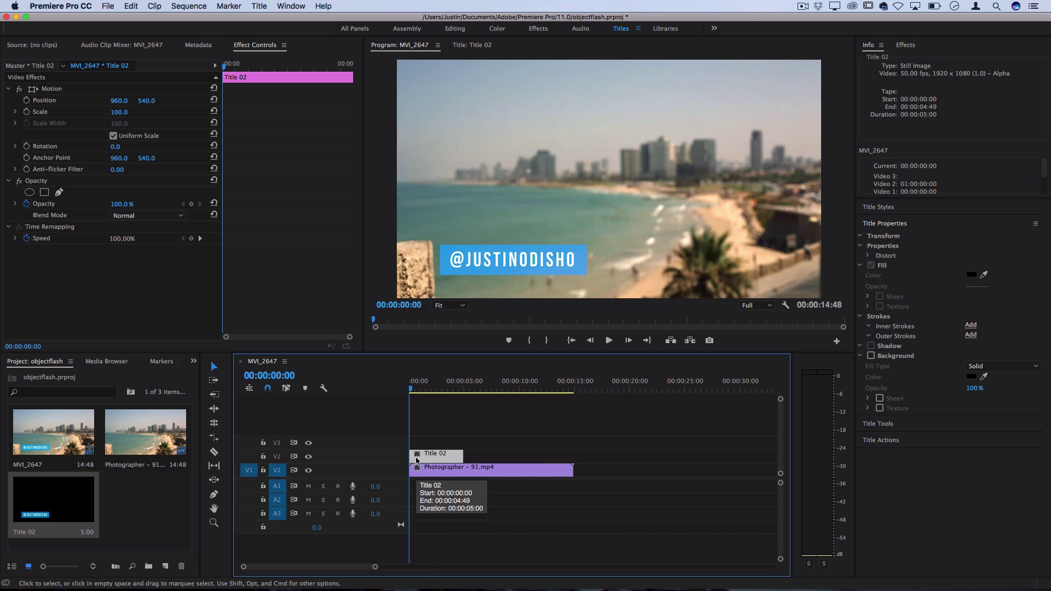
pyautogui.rightClick(411, 453)
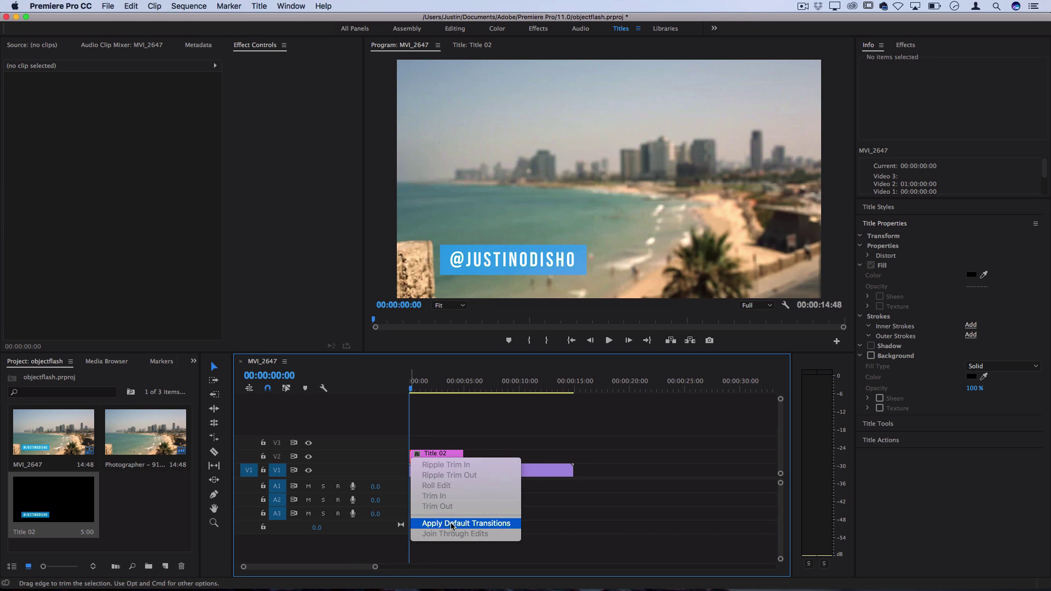
pyautogui.click(467, 522)
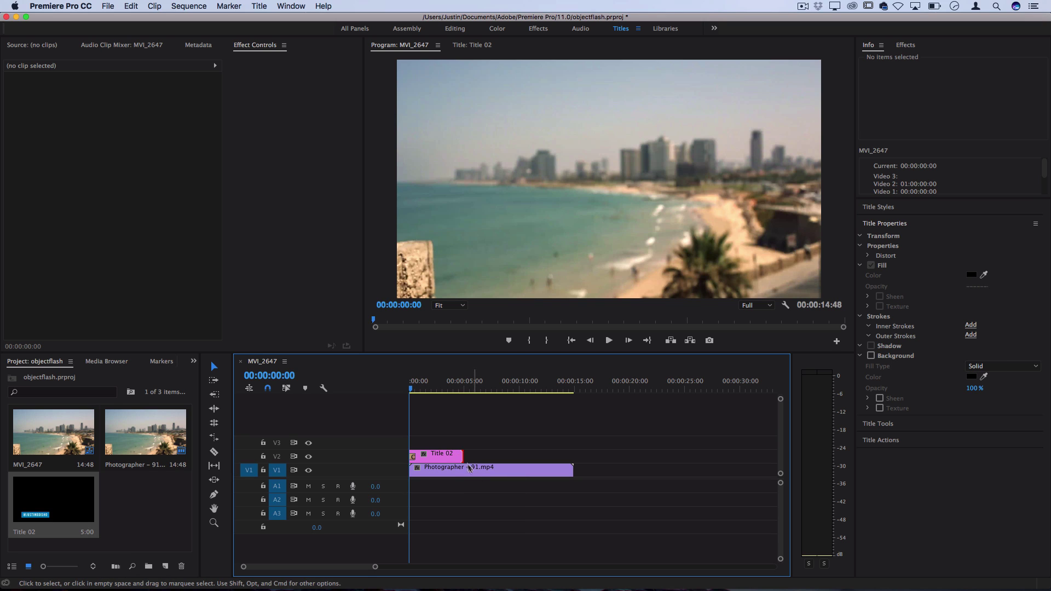
pyautogui.rightClick(460, 458)
pyautogui.click(482, 524)
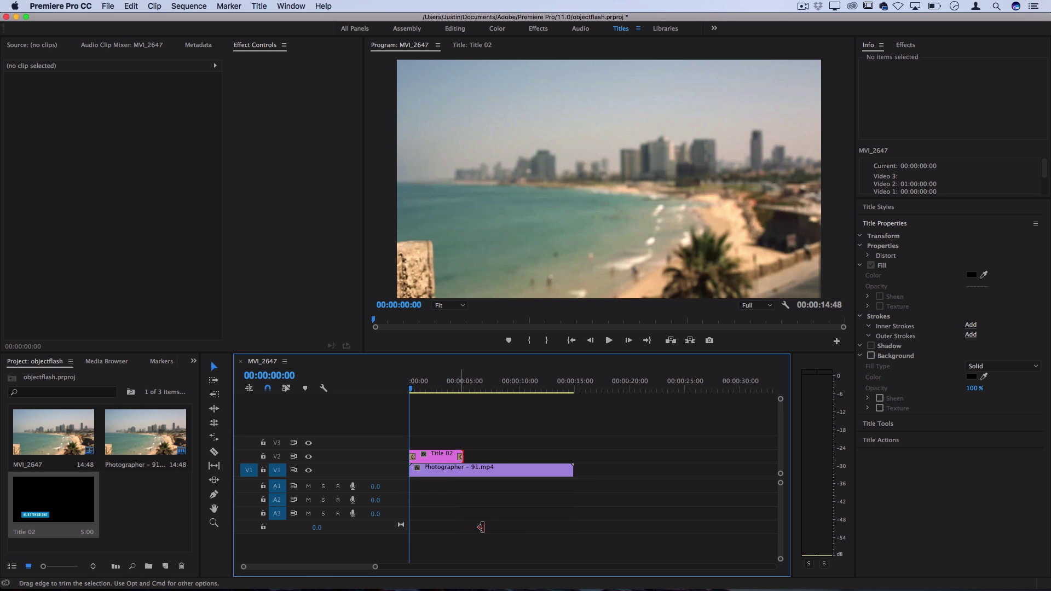
pyautogui.press('space')
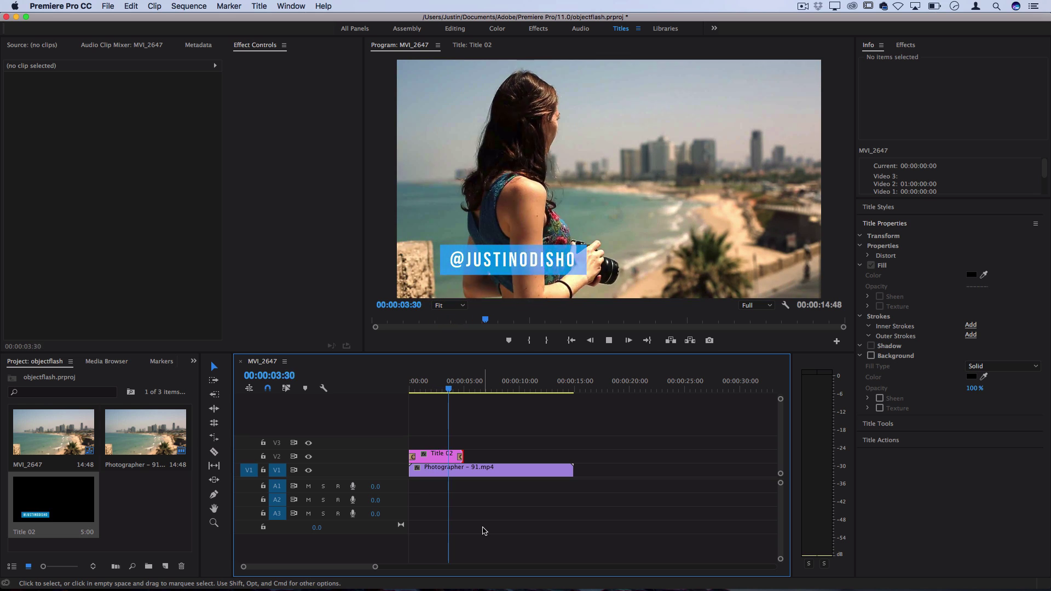
pyautogui.click(448, 389)
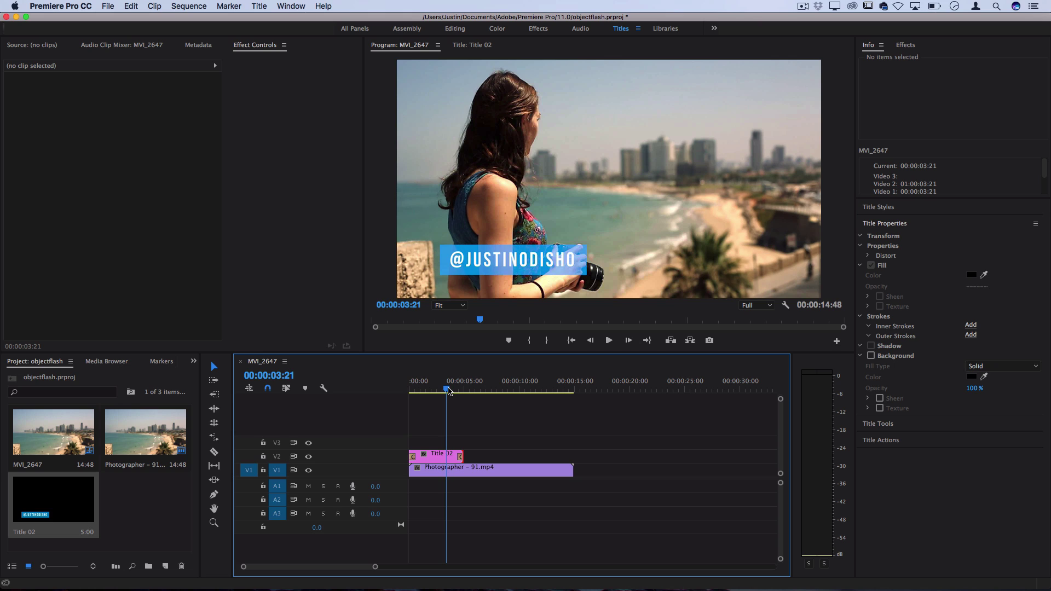
pyautogui.click(412, 456)
pyautogui.press('Delete')
pyautogui.rightClick(460, 460)
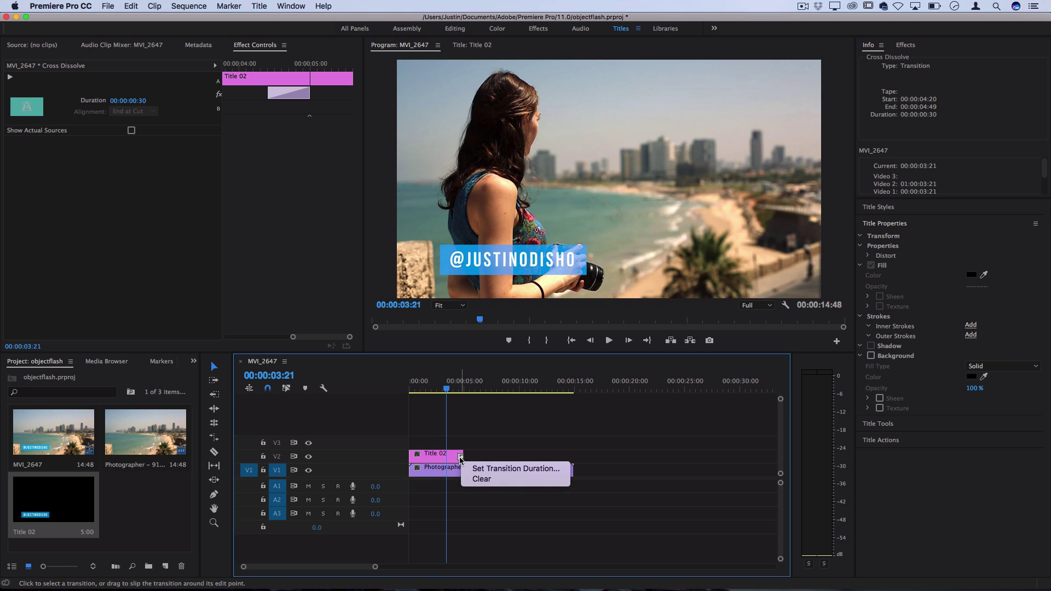
pyautogui.click(480, 480)
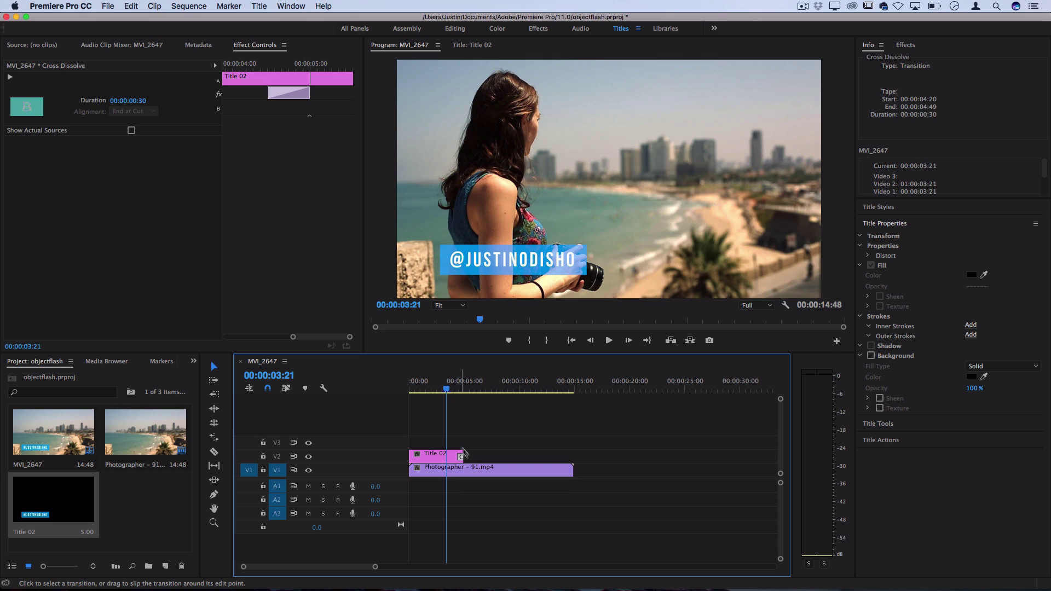
pyautogui.click(431, 453)
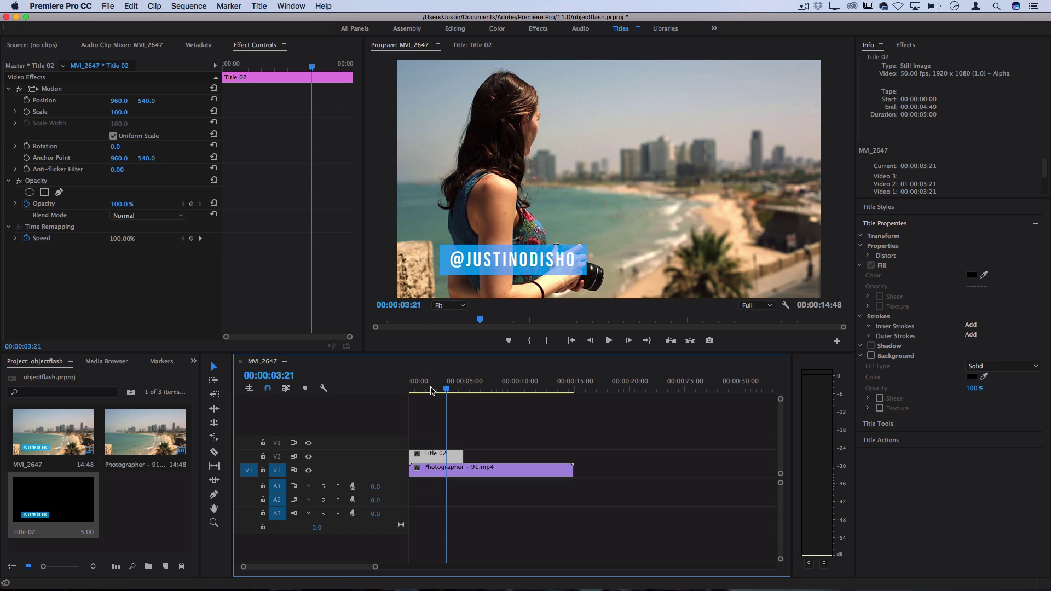
# - Keyframe Title 02's Position from X 90 at 0:00 to X 941 at one second
pyautogui.moveTo(431, 389); pyautogui.dragTo(389, 389)
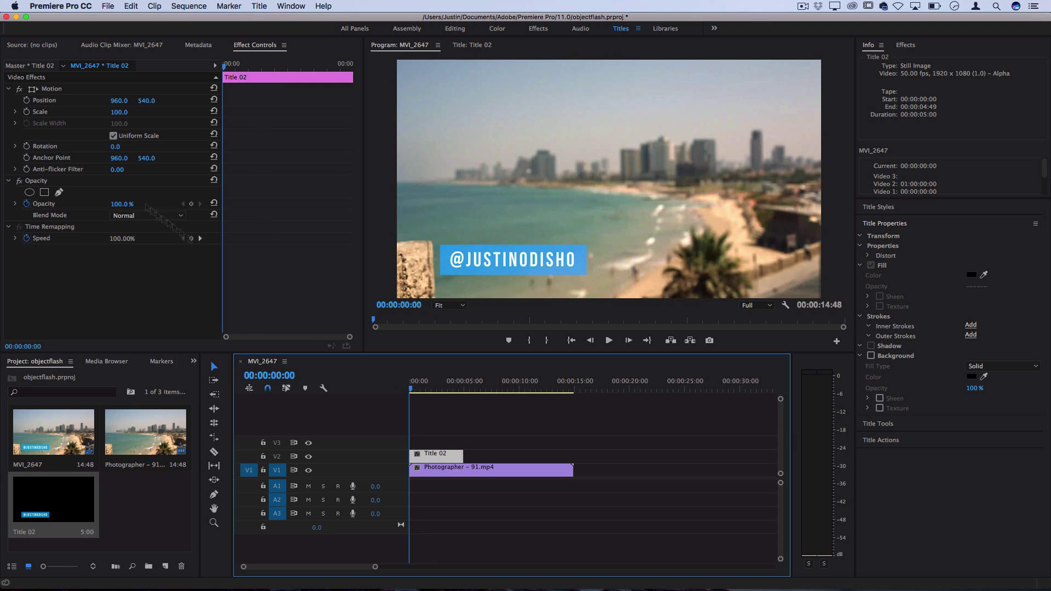
pyautogui.click(26, 101)
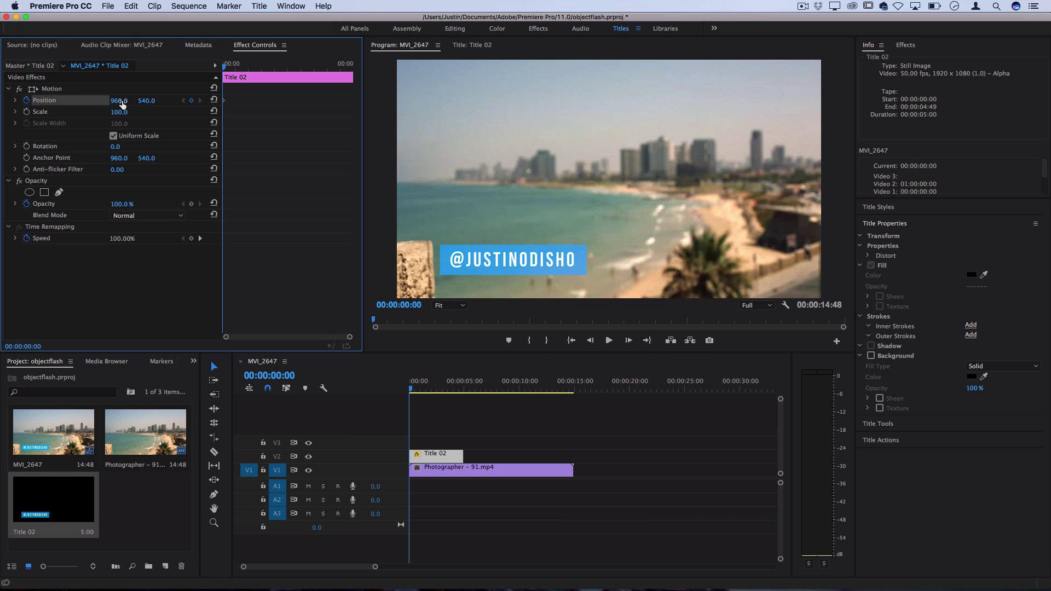
pyautogui.moveTo(121, 104); pyautogui.dragTo(88, 101)
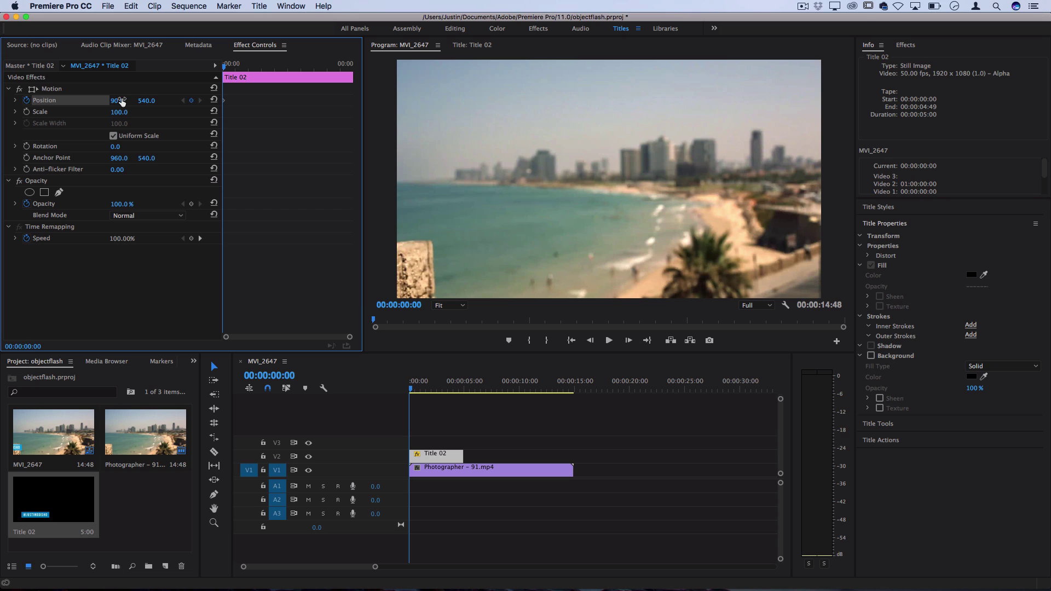
pyautogui.moveTo(235, 68); pyautogui.dragTo(250, 68)
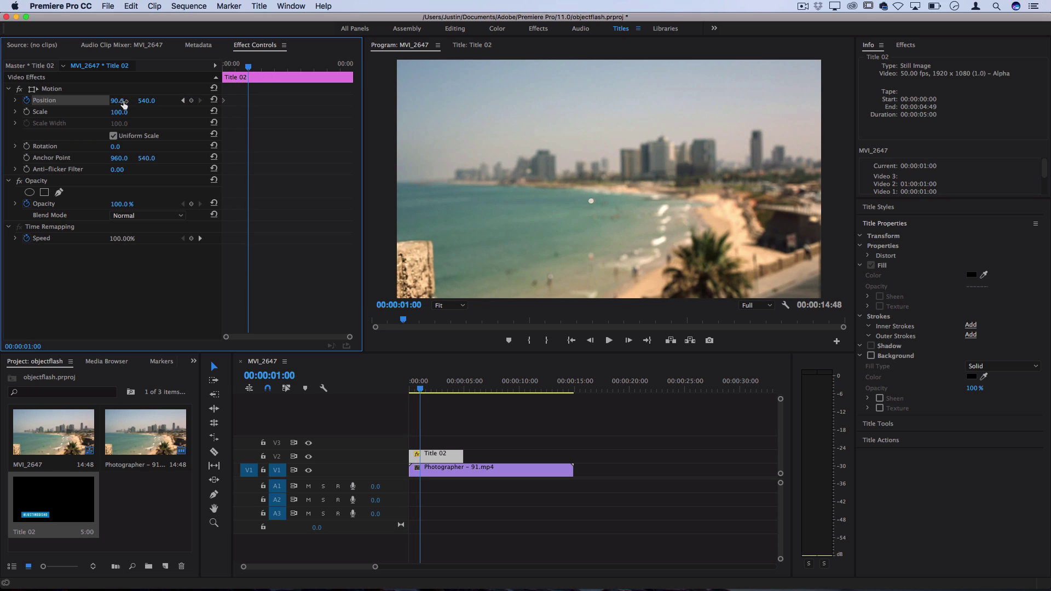
pyautogui.moveTo(116, 101); pyautogui.dragTo(128, 101)
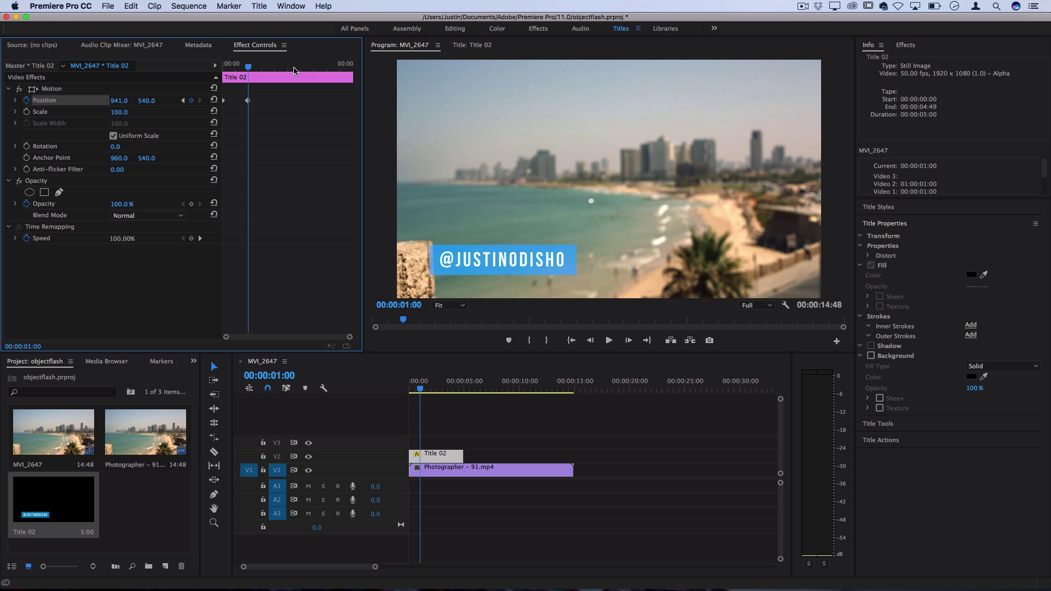
pyautogui.moveTo(298, 70); pyautogui.dragTo(329, 70)
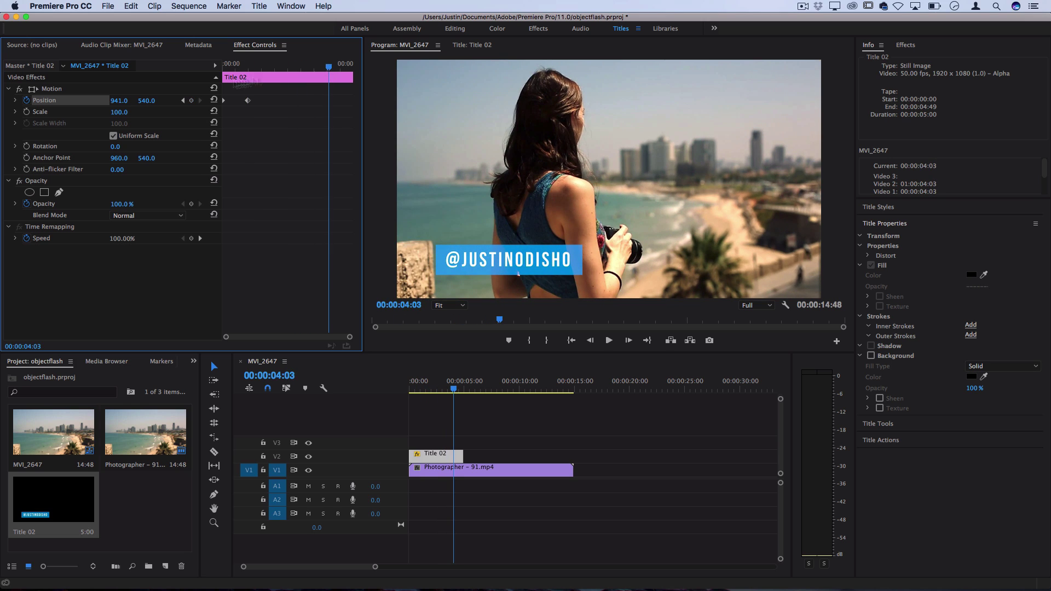
# - Copy the X 941 keyframe to about 4:03 and the X 90 keyframe to the clip end
pyautogui.click(248, 100)
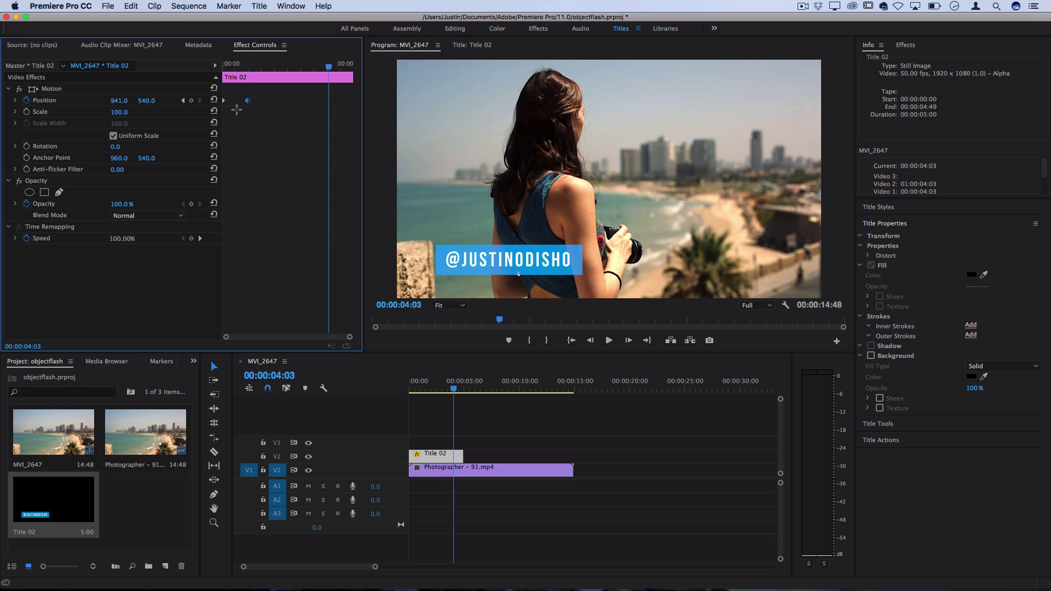
pyautogui.press('super+c')
pyautogui.press('super+v')
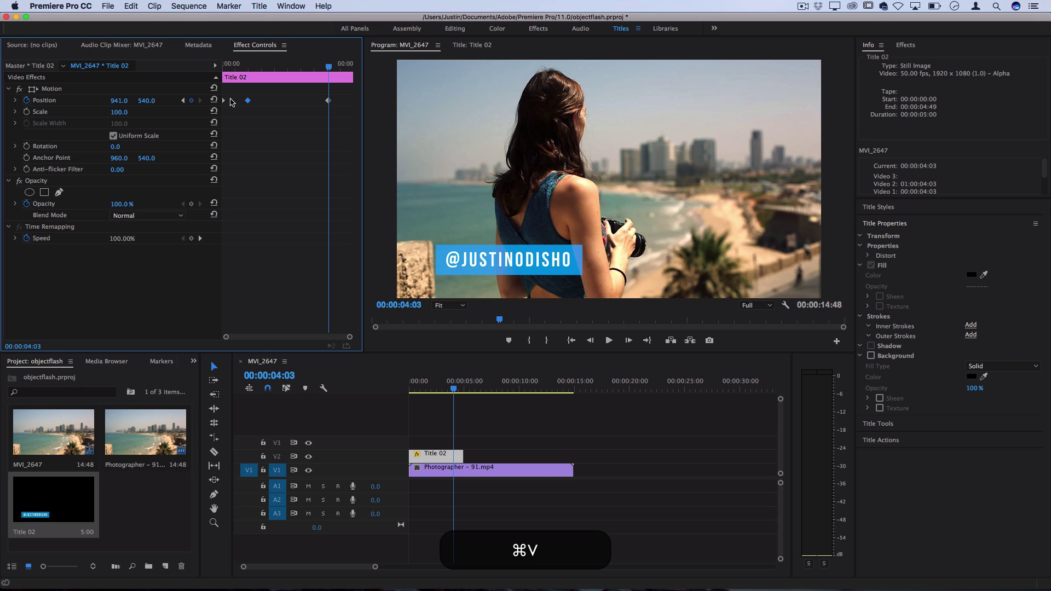
pyautogui.click(253, 120)
pyautogui.press('super+c')
pyautogui.moveTo(346, 66); pyautogui.dragTo(352, 69)
pyautogui.press('super+v')
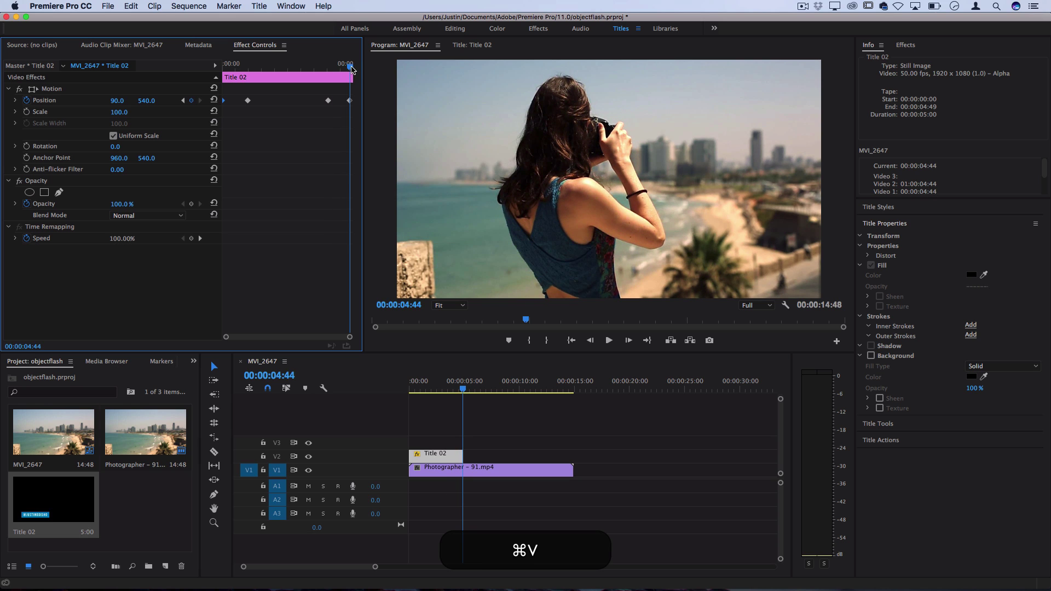
# - Preview the title sliding in and back out from the sequence start
pyautogui.press('Home')
pyautogui.press('space')
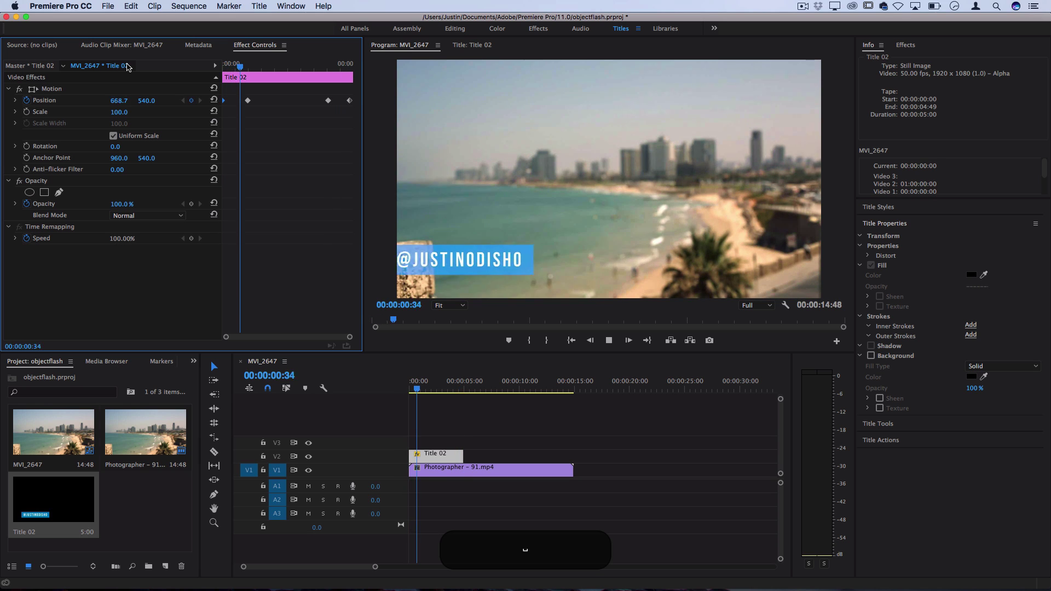
pyautogui.click(322, 67)
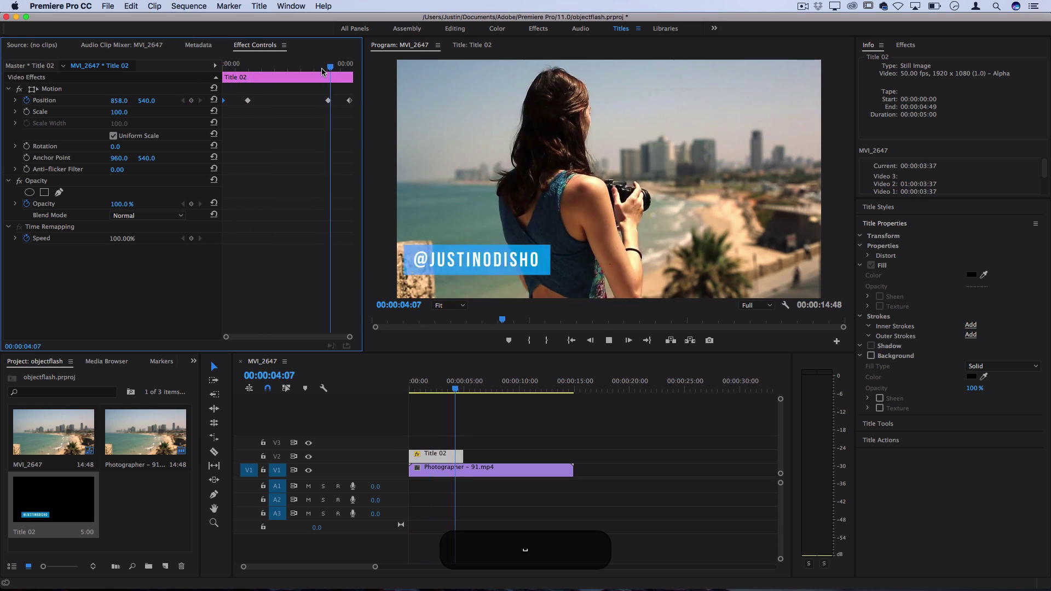
pyautogui.moveTo(322, 67); pyautogui.dragTo(223, 72)
pyautogui.press('space')
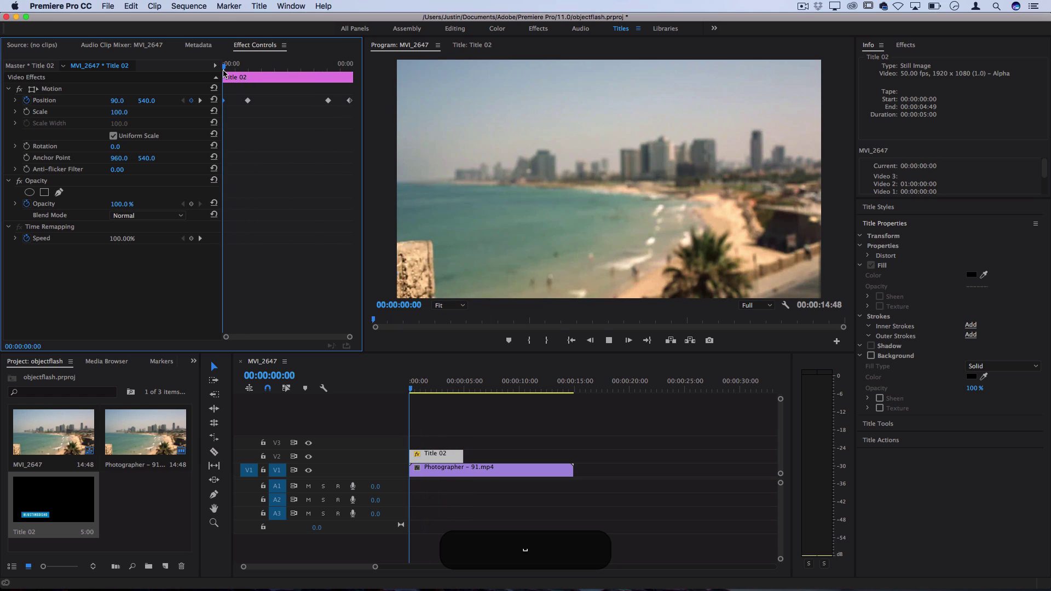
pyautogui.press('space')
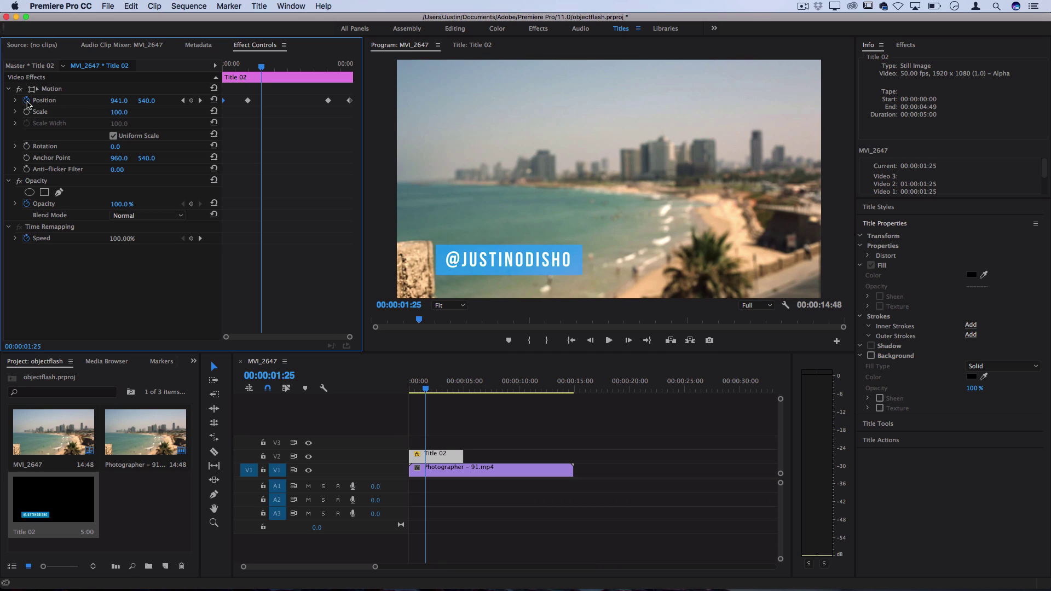
# - Drag the Position velocity handles to ease out of the first keyframe and into the second
pyautogui.click(16, 101)
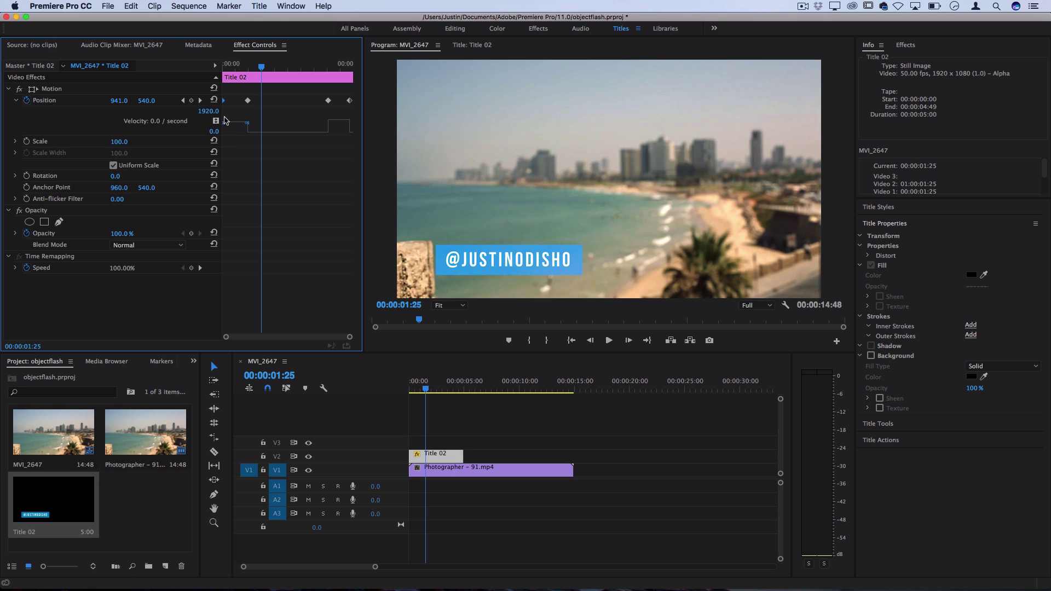
pyautogui.moveTo(223, 126); pyautogui.dragTo(249, 159)
pyautogui.click(247, 101)
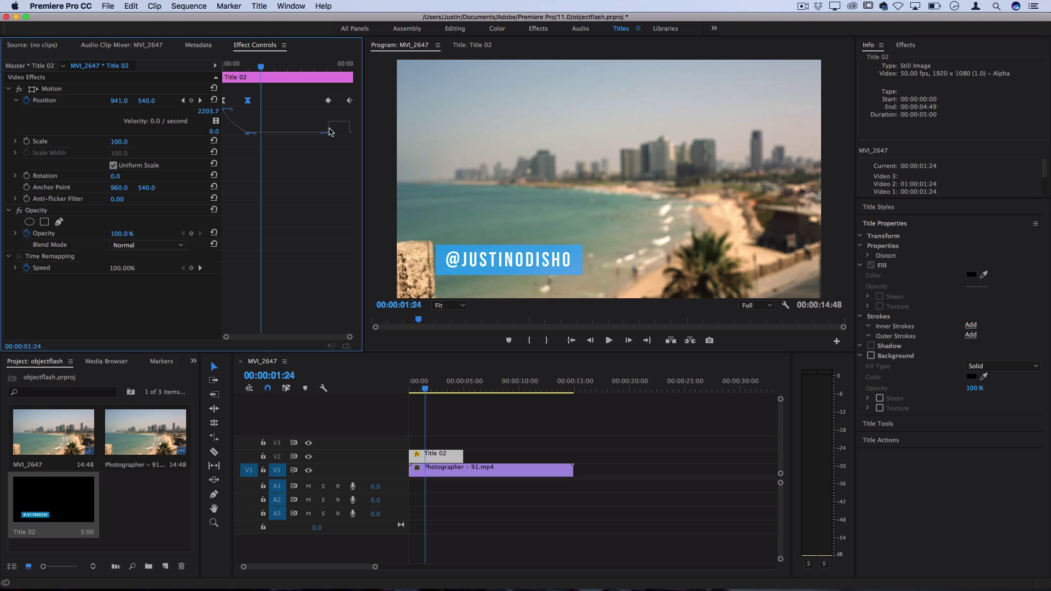
pyautogui.click(327, 101)
pyautogui.moveTo(329, 125); pyautogui.dragTo(346, 87)
# - Play back the eased slide-in and slide-out from the start
pyautogui.press('Home')
pyautogui.press('space')
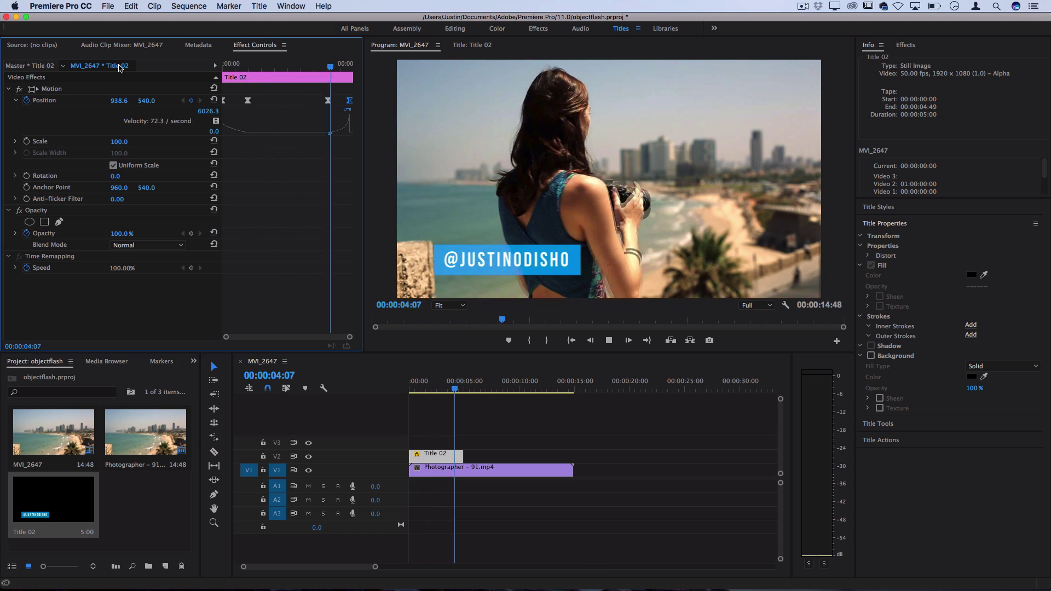
pyautogui.press('space')
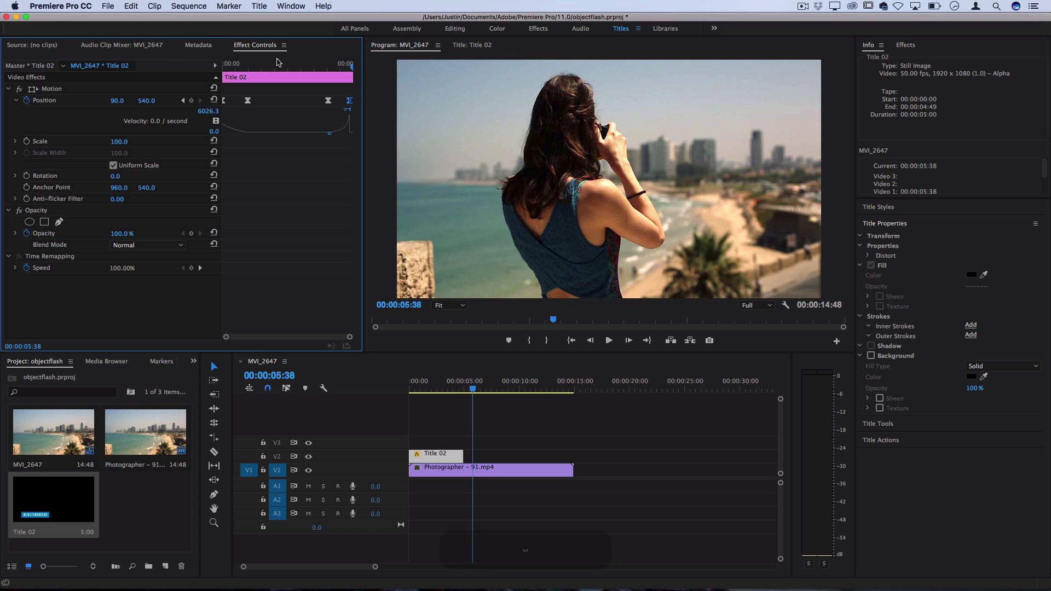
pyautogui.moveTo(278, 64); pyautogui.dragTo(189, 66)
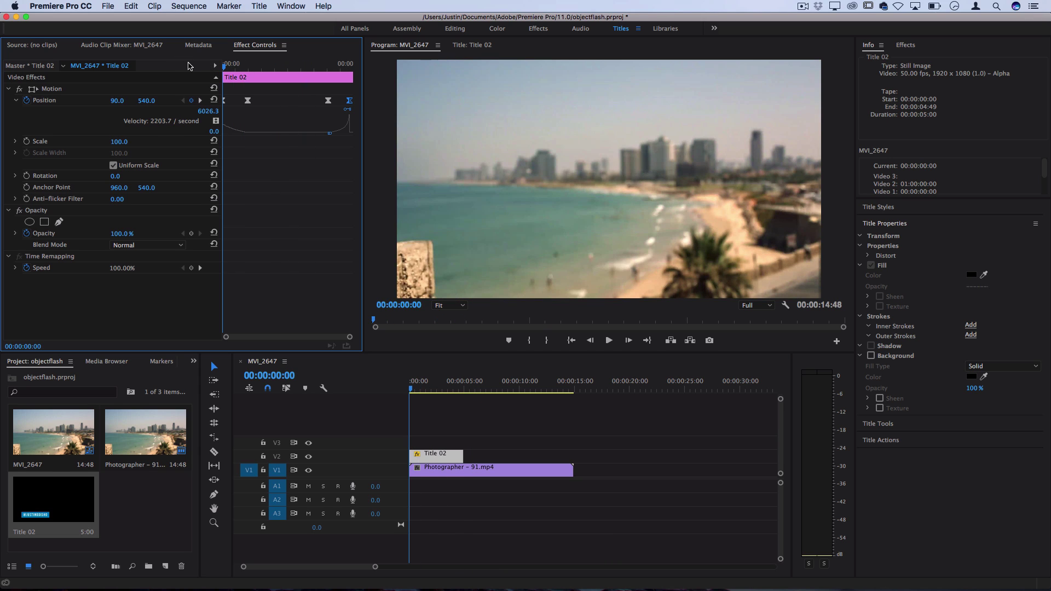
pyautogui.press('space')
pyautogui.press('space')
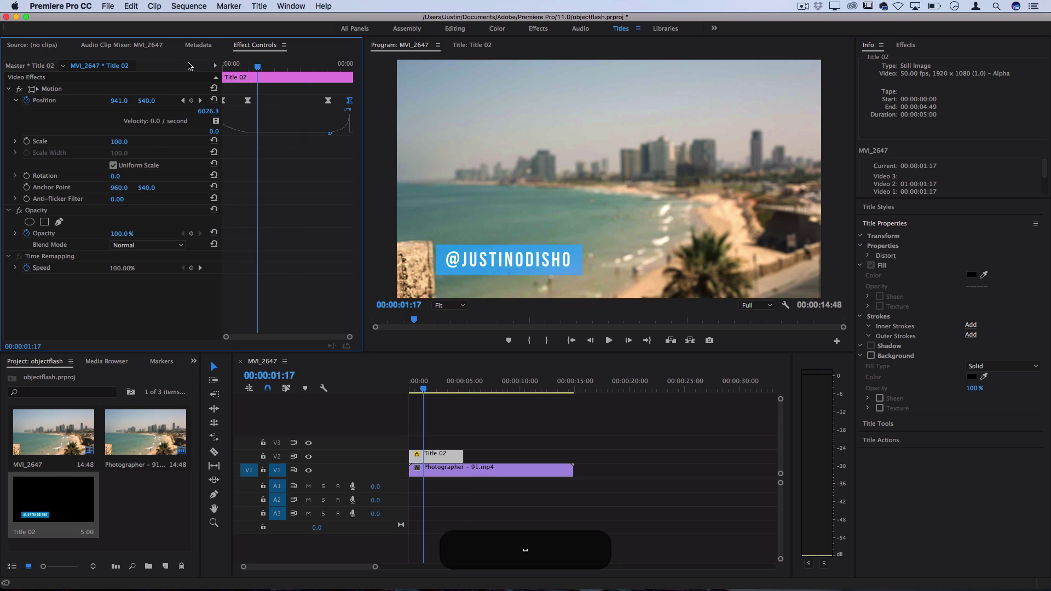
# - Set the first Position keyframe's temporal interpolation to Bezier and preview the result
pyautogui.rightClick(247, 101)
pyautogui.moveTo(280, 195)
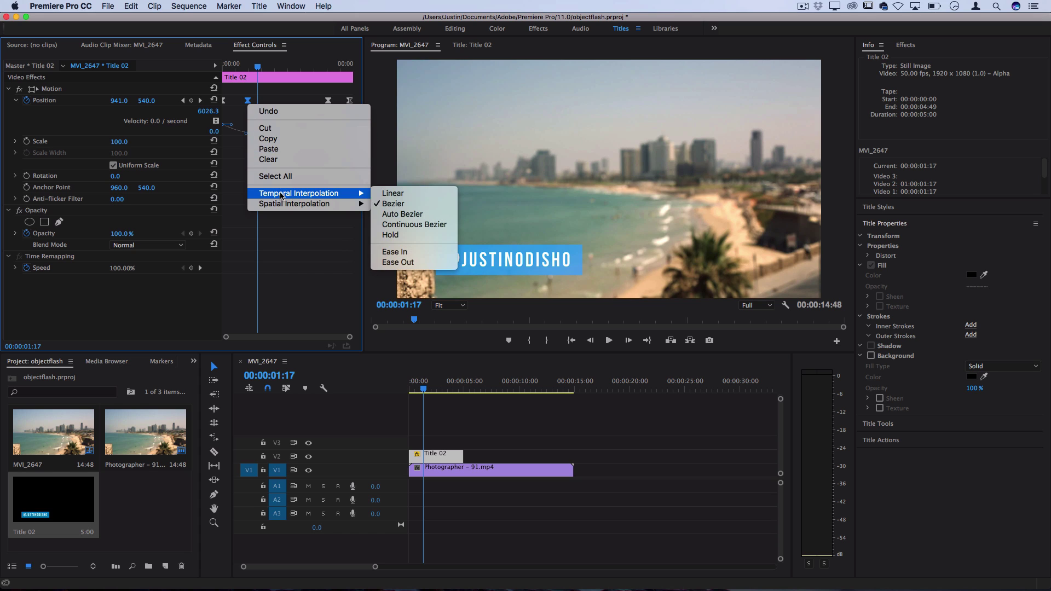
pyautogui.click(393, 204)
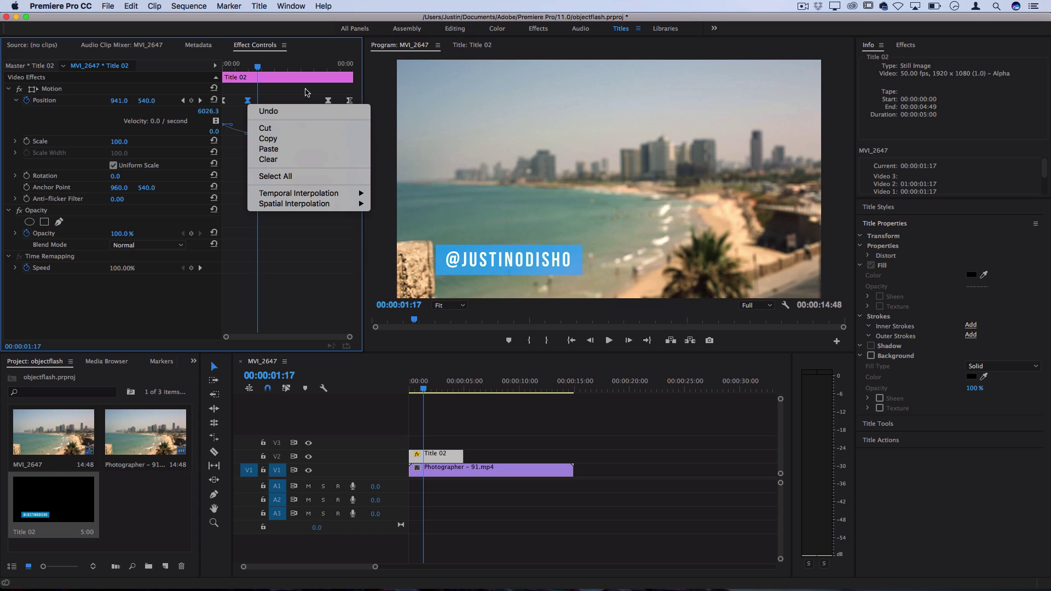
pyautogui.press('space')
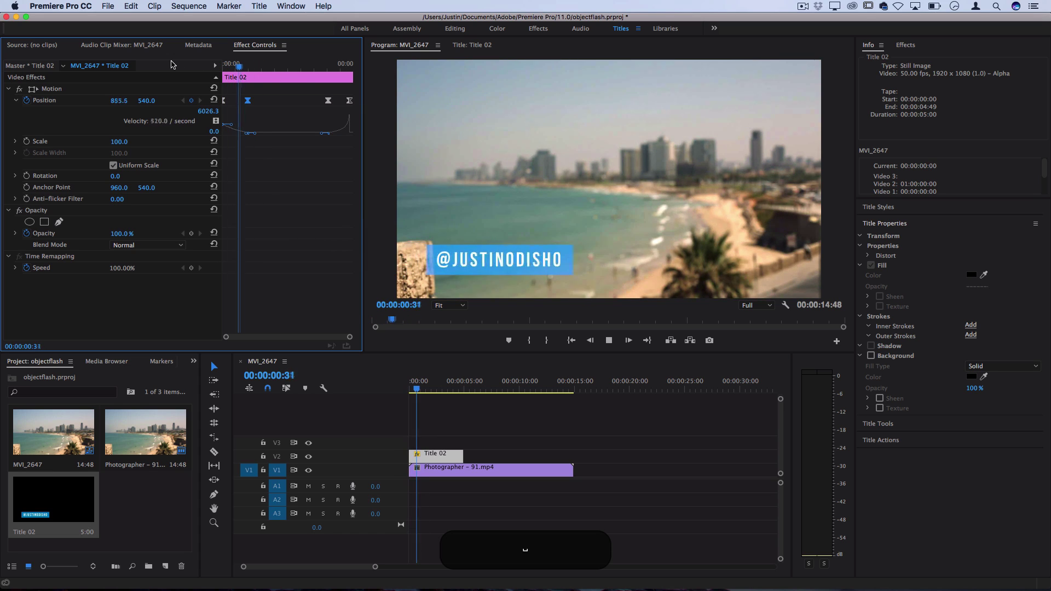
pyautogui.click(270, 67)
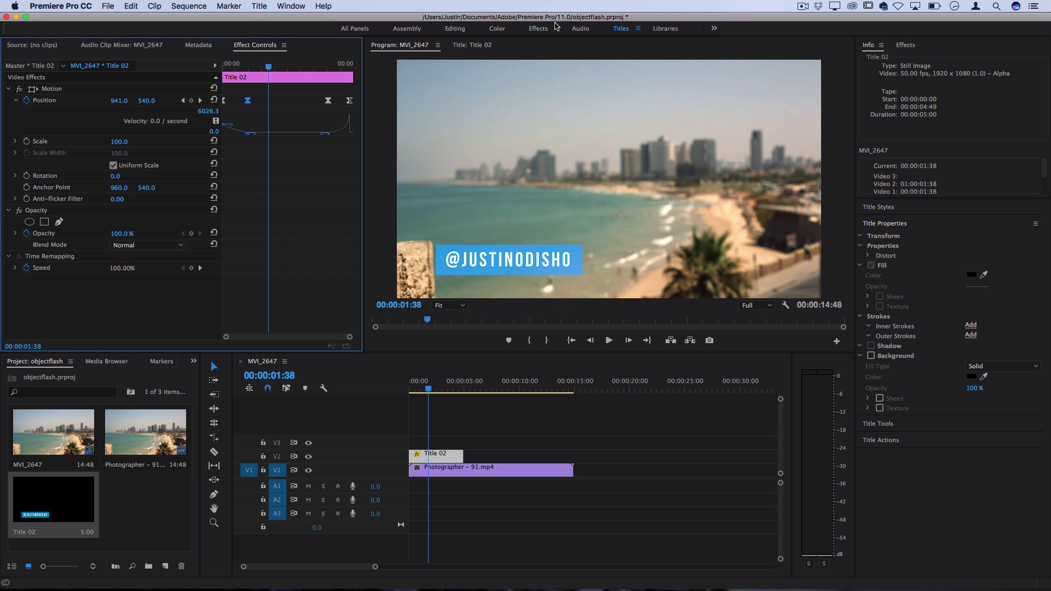
pyautogui.hotkey('alt', 'shift', '1')
# - Find Venetian Blinds by browsing the Effects panel's Transition and Video Transitions folders
pyautogui.click(904, 95)
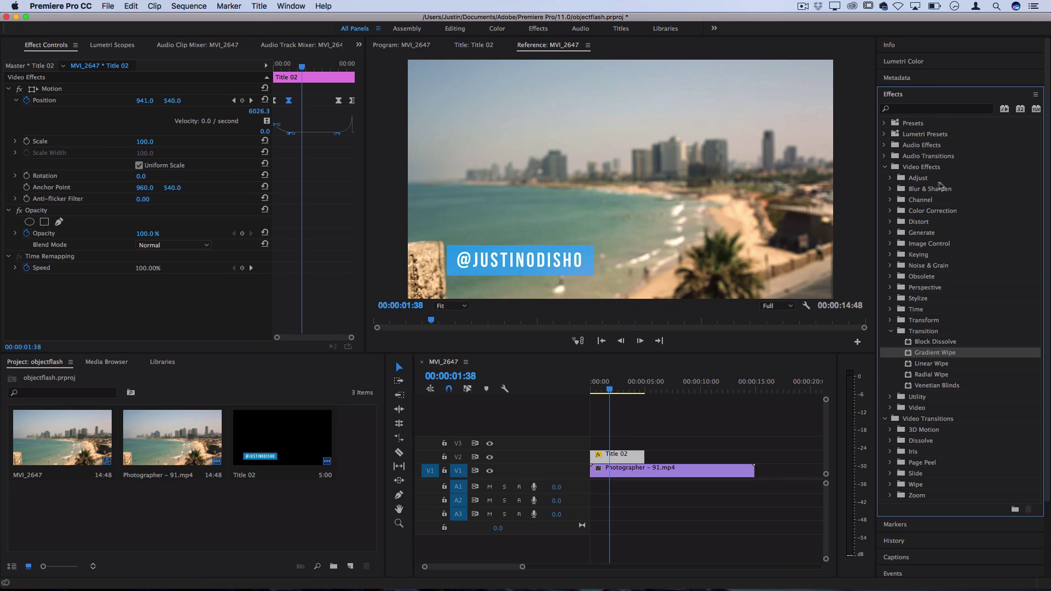
pyautogui.click(920, 331)
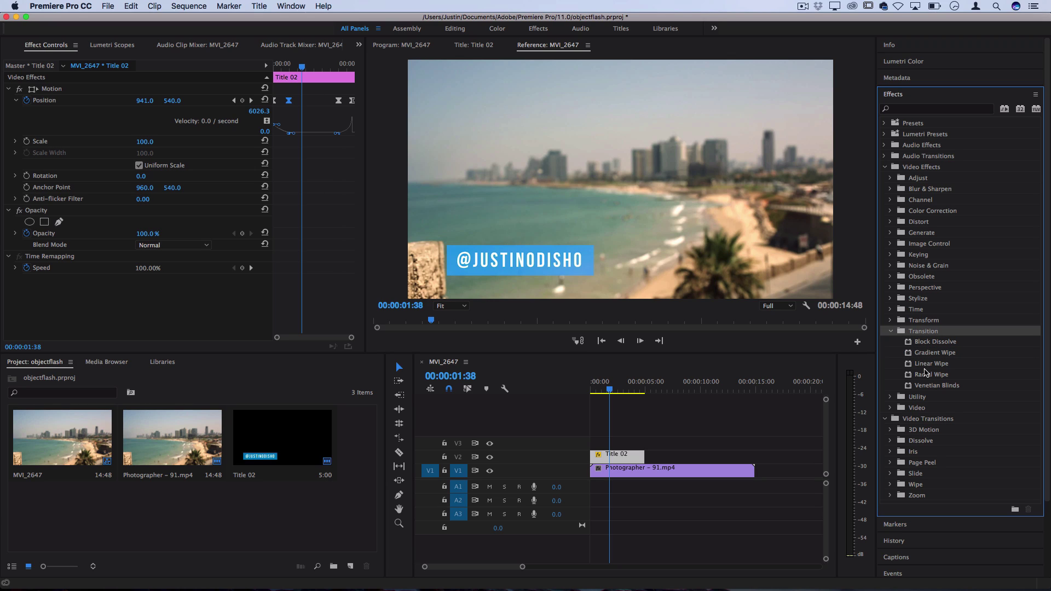
pyautogui.click(921, 420)
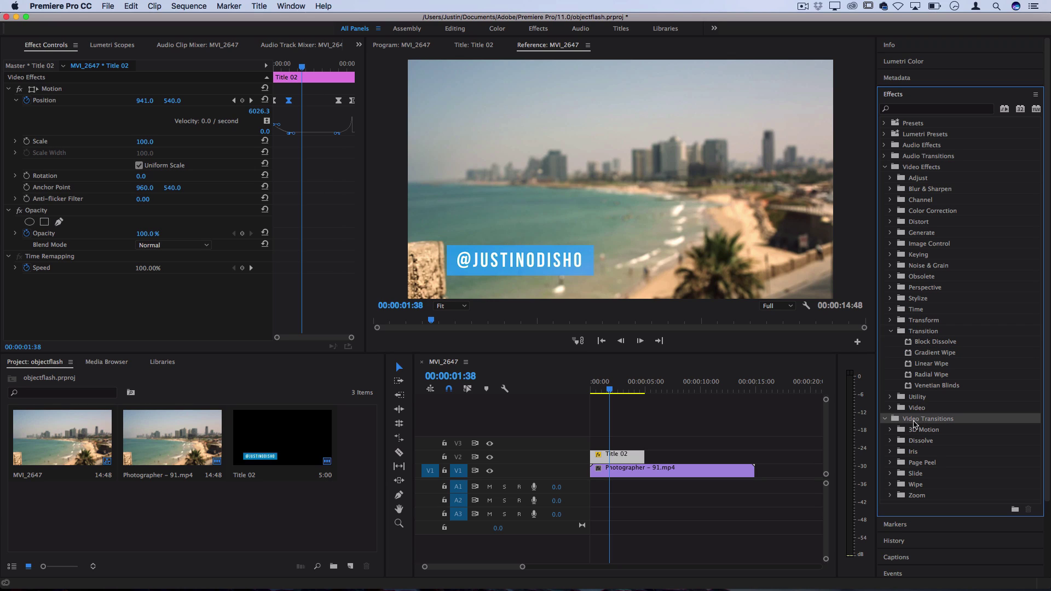
pyautogui.click(900, 432)
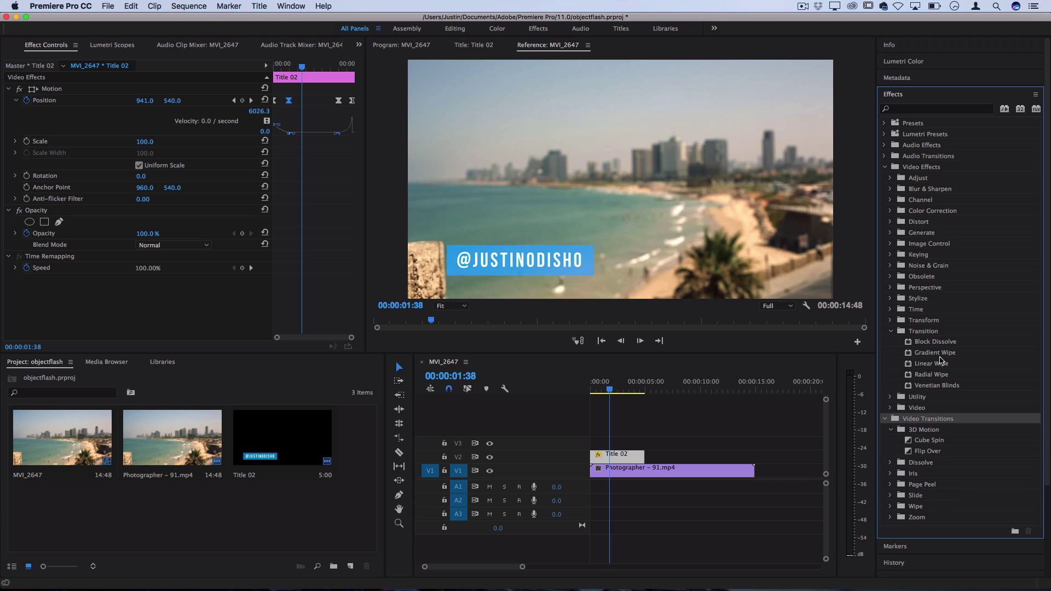
pyautogui.click(946, 386)
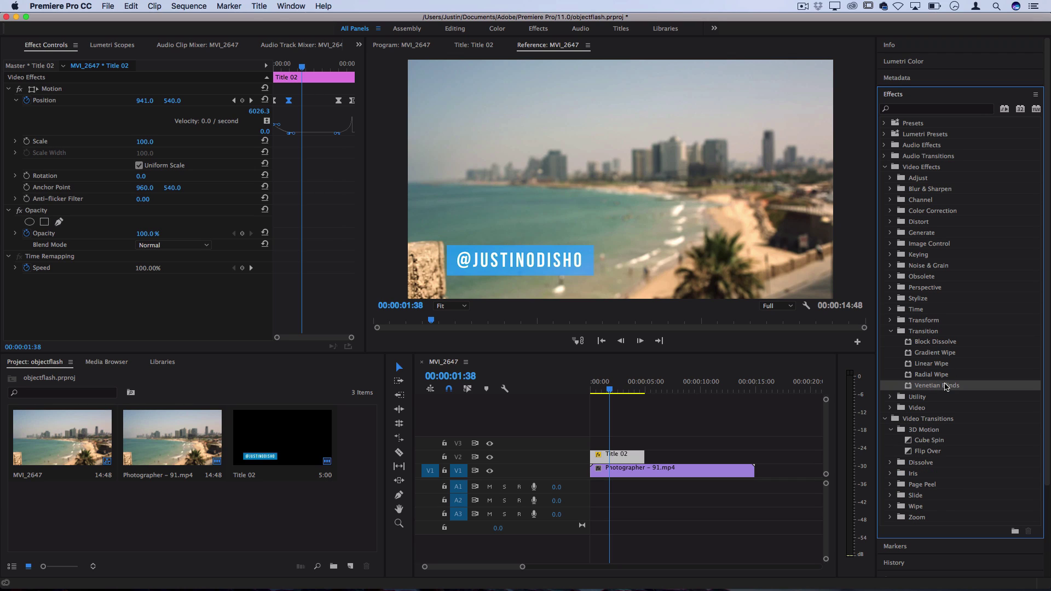
# - Apply Venetian Blinds to Title 02, then raise its completion and widen the blind stripes
pyautogui.moveTo(948, 389); pyautogui.dragTo(616, 458)
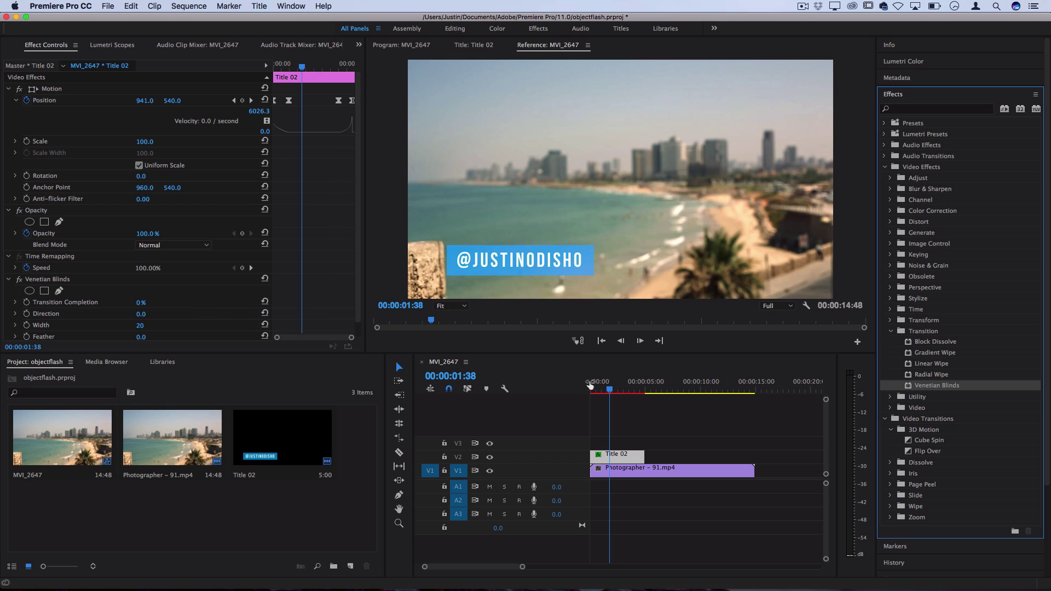
pyautogui.moveTo(590, 386); pyautogui.dragTo(599, 389)
pyautogui.click(140, 303)
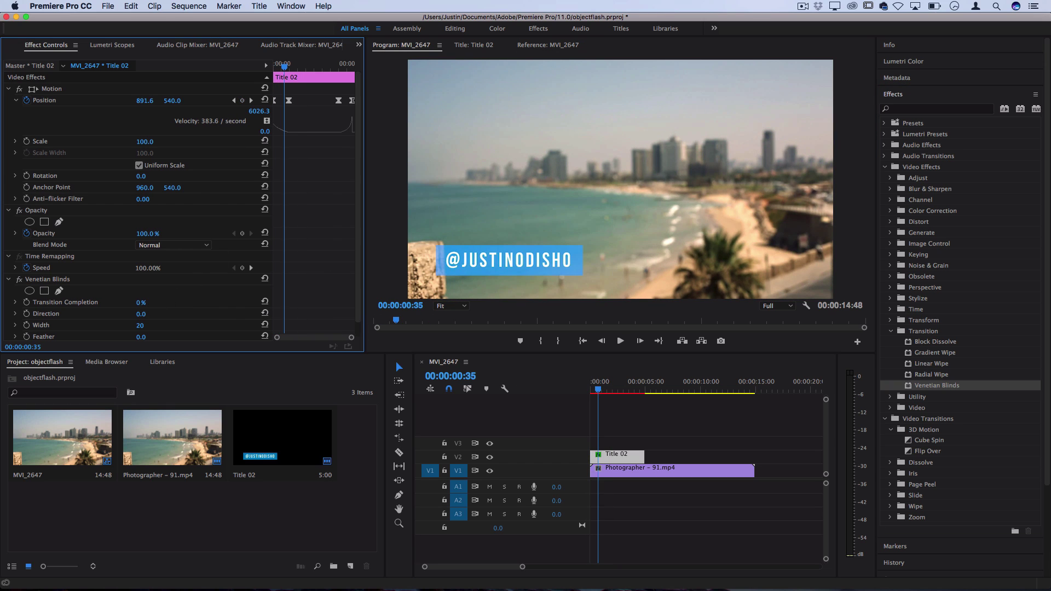
pyautogui.moveTo(141, 303); pyautogui.dragTo(186, 303)
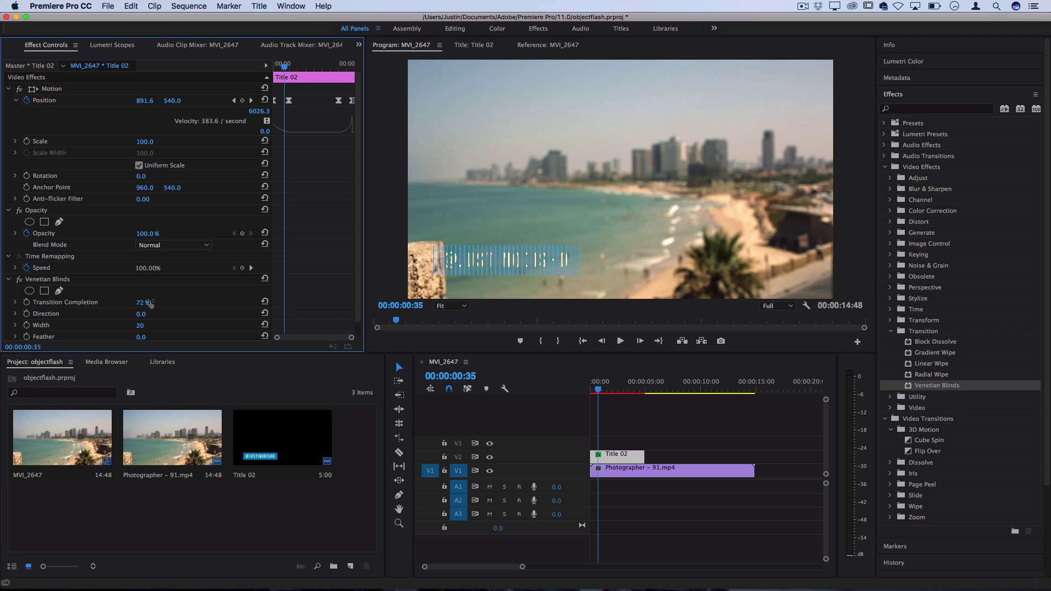
pyautogui.scroll(-1, 152, 305)
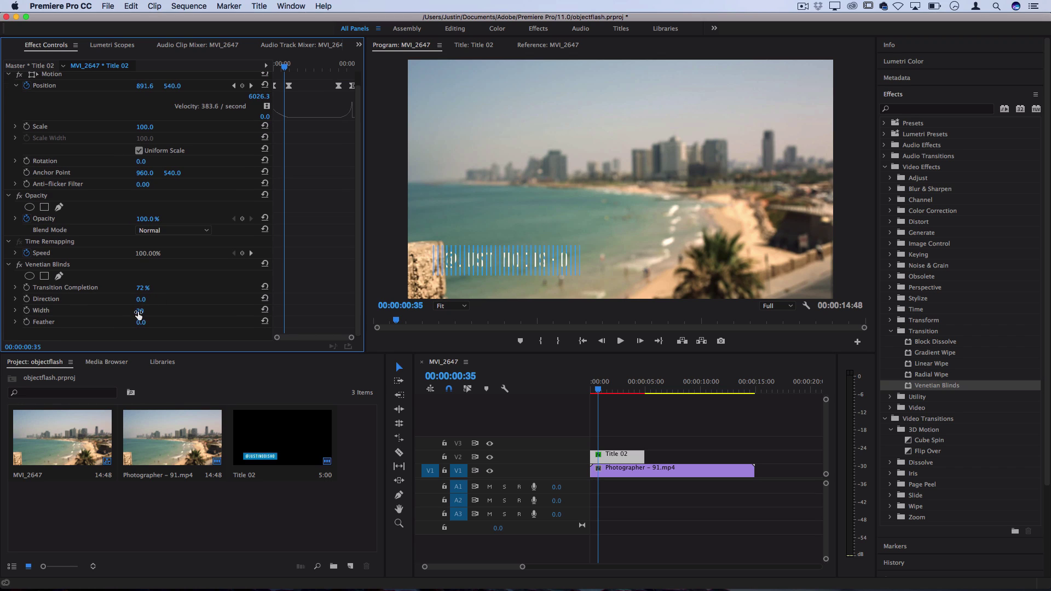
pyautogui.moveTo(138, 313); pyautogui.dragTo(194, 299)
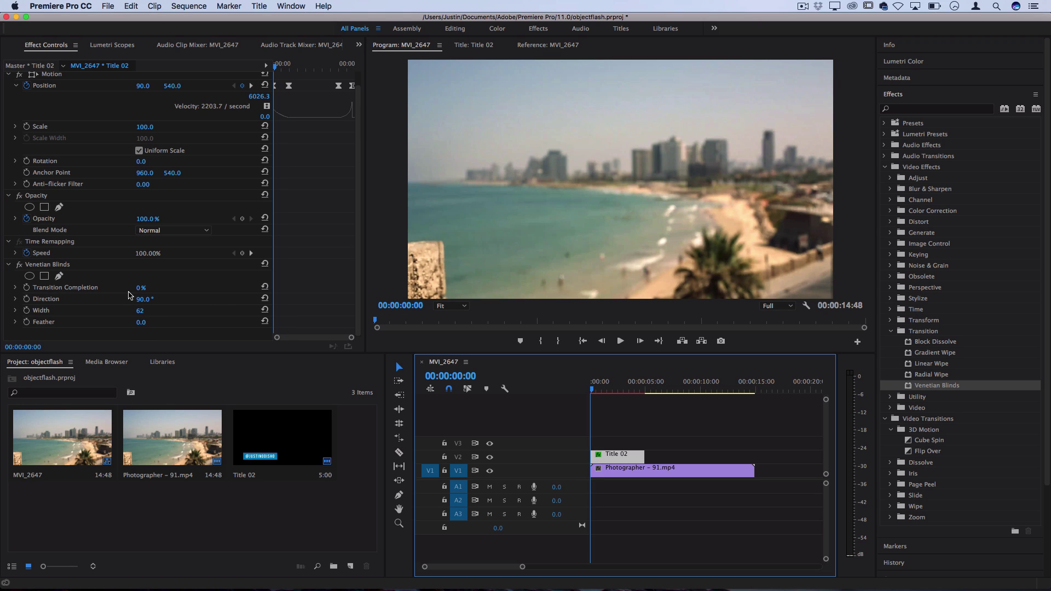
# - Keyframe Venetian Blinds completion at 0:00, fully revealed at 00:00:00:44, closing by 00:00:05:00
pyautogui.press('Home')
pyautogui.click(26, 288)
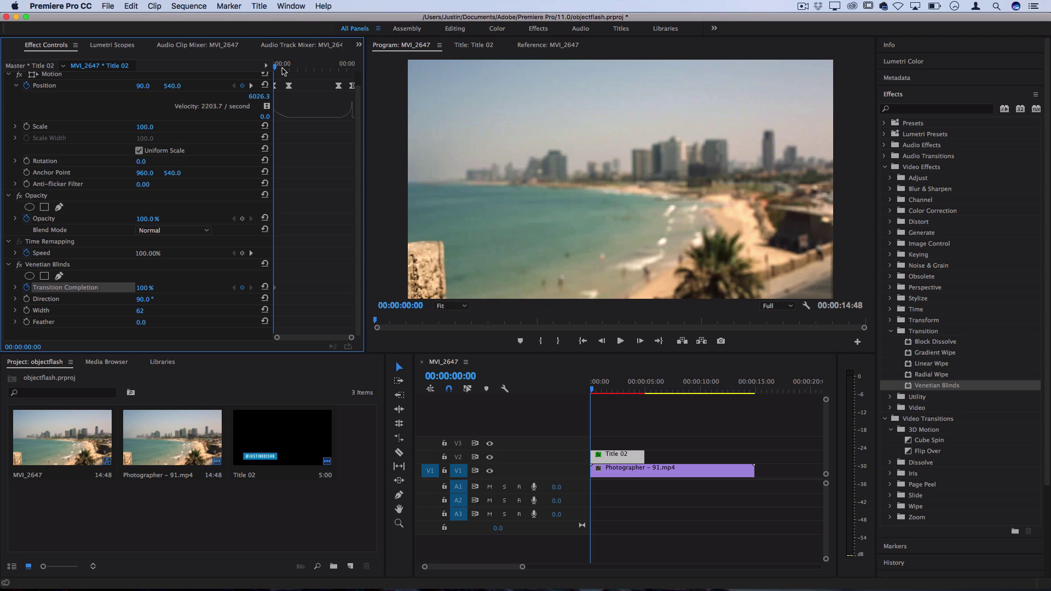
pyautogui.moveTo(283, 70); pyautogui.dragTo(289, 68)
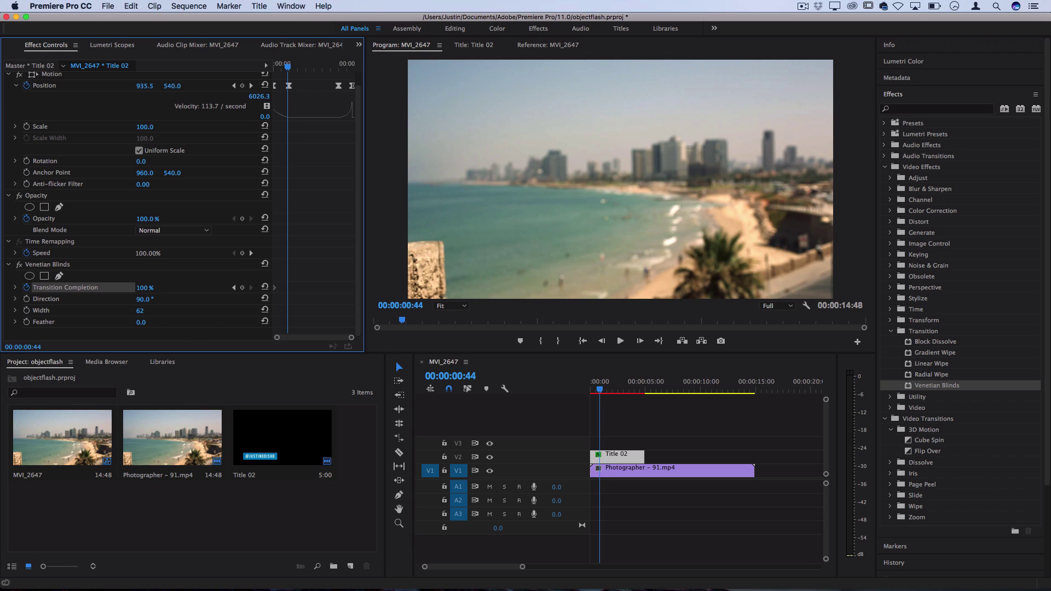
pyautogui.moveTo(143, 288); pyautogui.dragTo(98, 287)
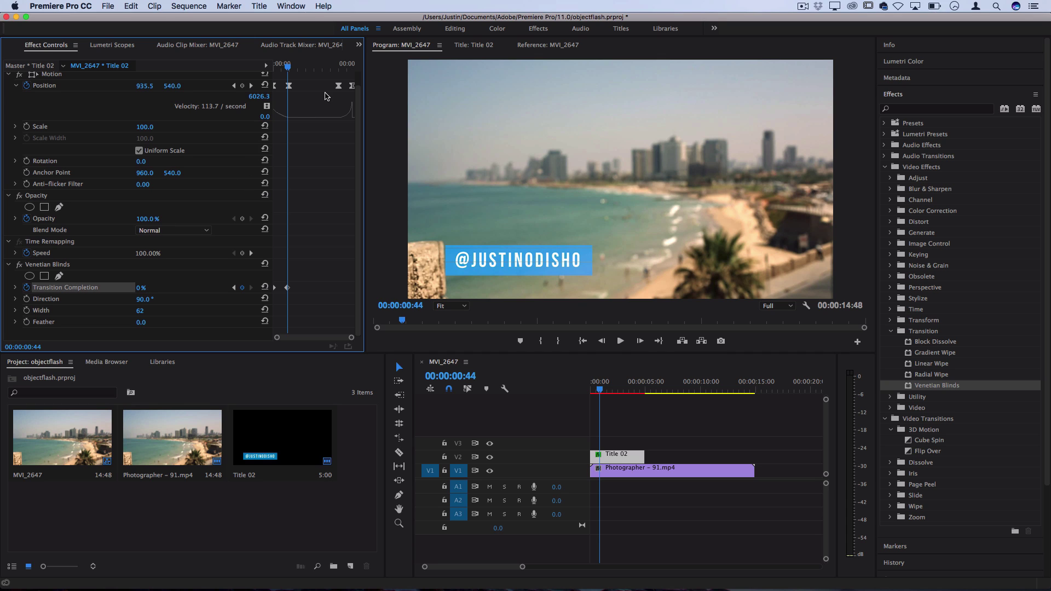
pyautogui.moveTo(301, 70); pyautogui.dragTo(339, 66)
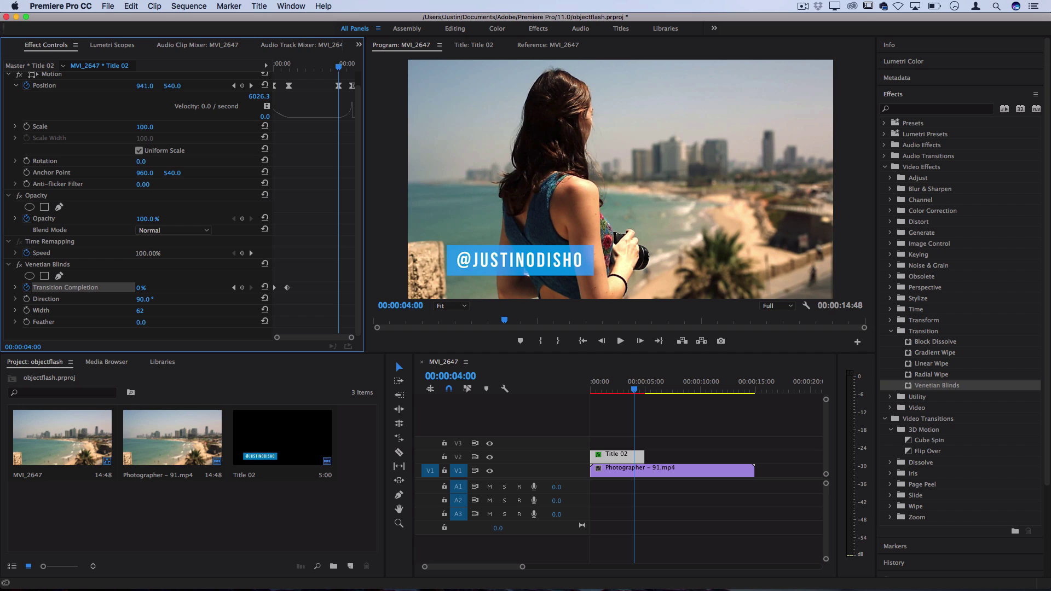
pyautogui.moveTo(339, 67); pyautogui.dragTo(356, 69)
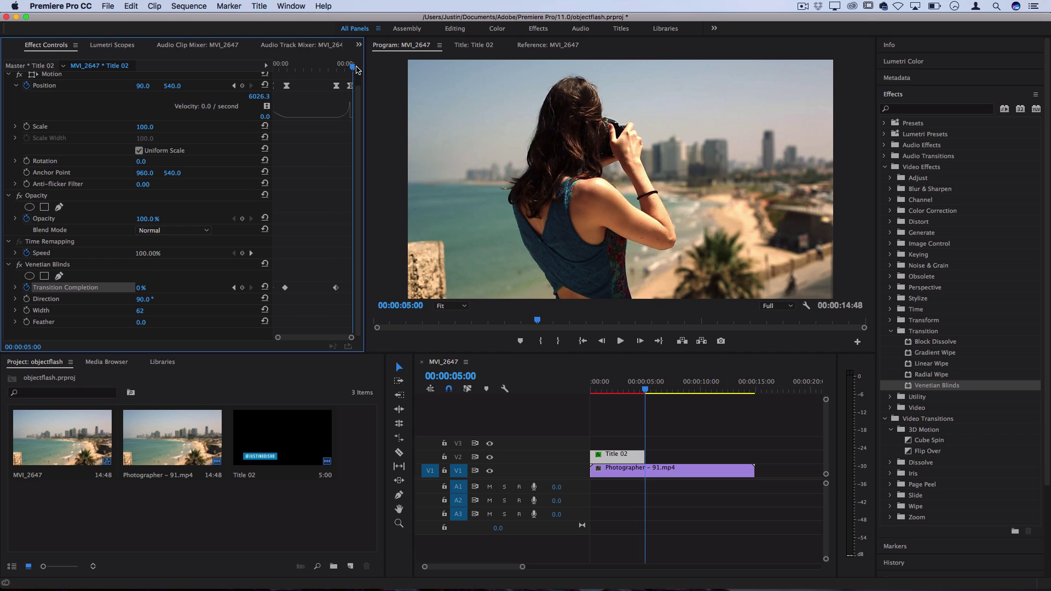
pyautogui.moveTo(142, 287); pyautogui.dragTo(152, 287)
# - Return to the start, step through the title reveal frame by frame, and play it back
pyautogui.moveTo(622, 389); pyautogui.dragTo(525, 389)
pyautogui.press('Right')
pyautogui.press('Right')
pyautogui.press('Right')
pyautogui.press('Right')
pyautogui.press('Right')
pyautogui.press('Right')
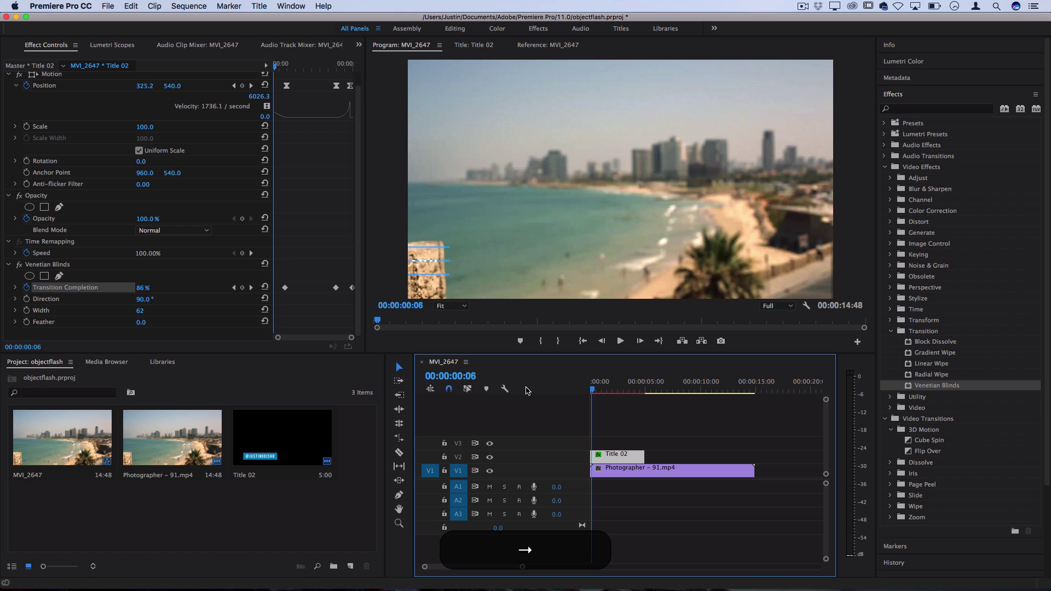
pyautogui.press('Right')
pyautogui.press('Right')
pyautogui.press('Right')
pyautogui.press('Right')
pyautogui.press('Right')
pyautogui.press('Right')
pyautogui.press('Right')
pyautogui.press('Right')
pyautogui.press('Right')
pyautogui.press('Right')
pyautogui.press('Right')
pyautogui.press('Right')
pyautogui.press('Right')
pyautogui.press('Right')
pyautogui.press('Right')
pyautogui.press('Right')
pyautogui.press('Right')
pyautogui.press('Right')
pyautogui.press('Right')
pyautogui.press('Right')
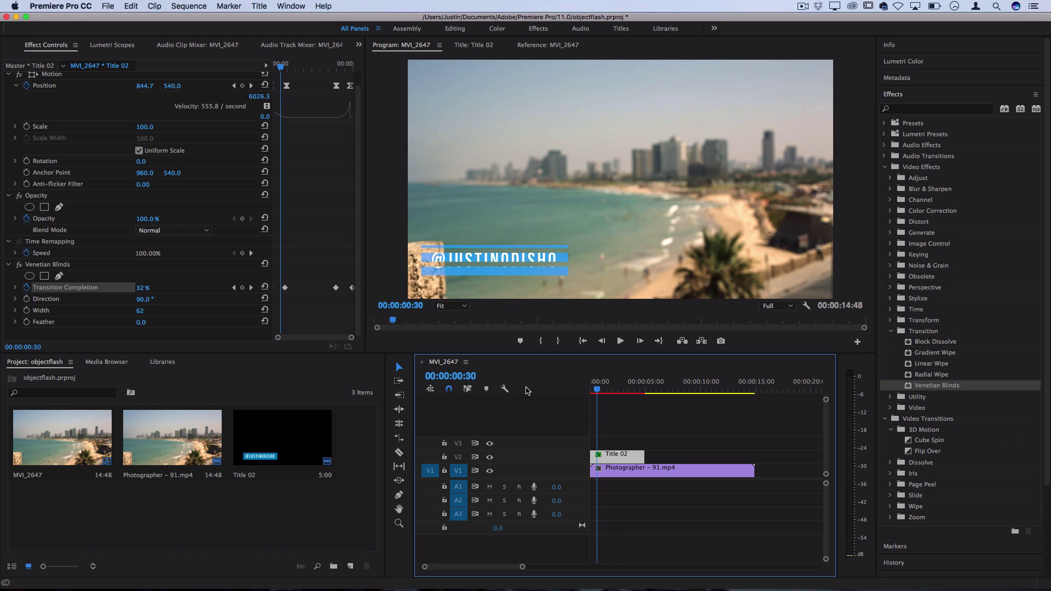
pyautogui.press('Right')
pyautogui.press('Right')
pyautogui.press('Right')
pyautogui.press('Right')
pyautogui.press('Right')
pyautogui.press('Right')
pyautogui.press('Right')
pyautogui.press('Right')
pyautogui.press('Right')
pyautogui.press('Right')
pyautogui.press('Right')
pyautogui.press('Right')
pyautogui.press('Right')
pyautogui.press('Right')
pyautogui.press('Right')
pyautogui.press('Right')
pyautogui.press('Right')
pyautogui.press('Right')
pyautogui.press('Right')
pyautogui.press('Right')
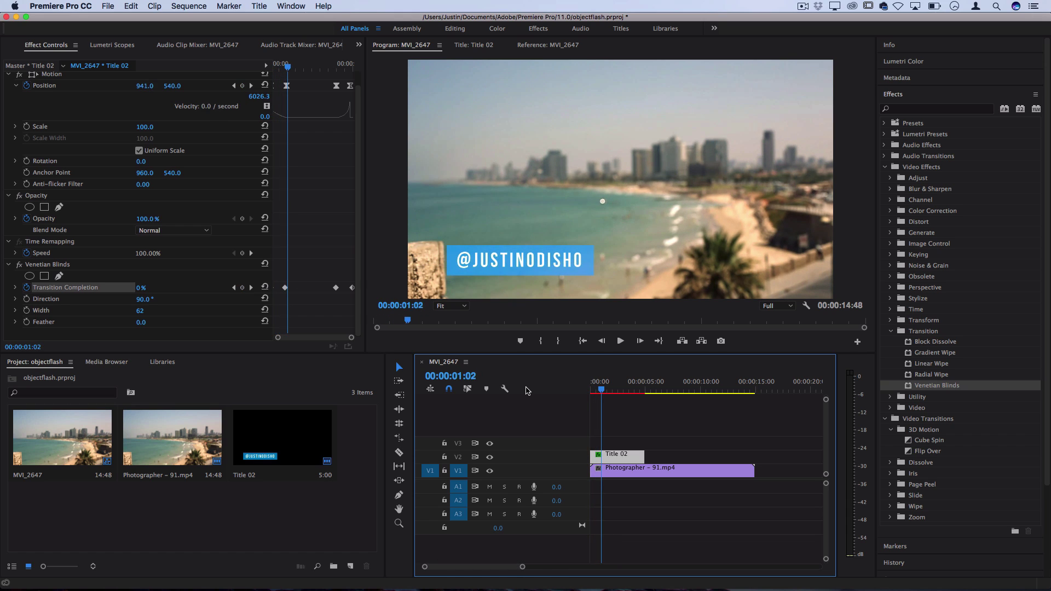
pyautogui.press('space')
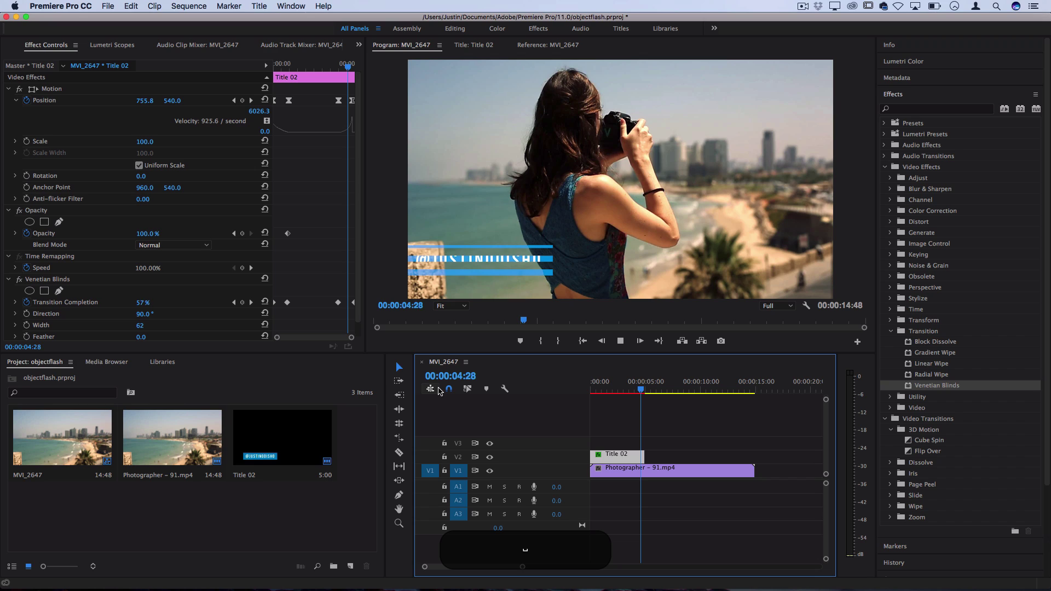
pyautogui.press('space')
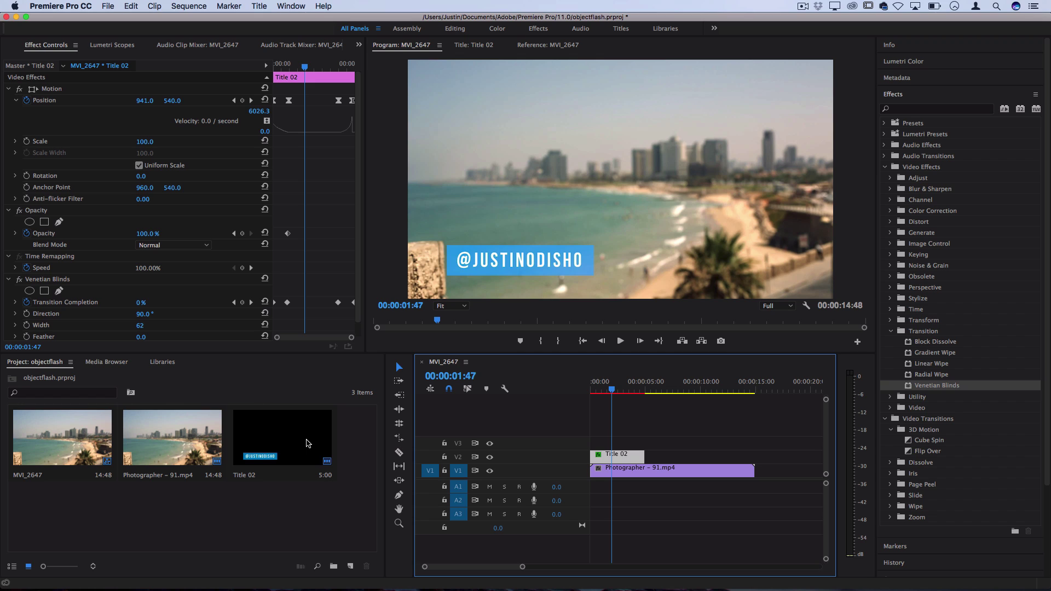
# - Duplicate the Title 02 item in the project as Title 02 Copy 01
pyautogui.rightClick(283, 436)
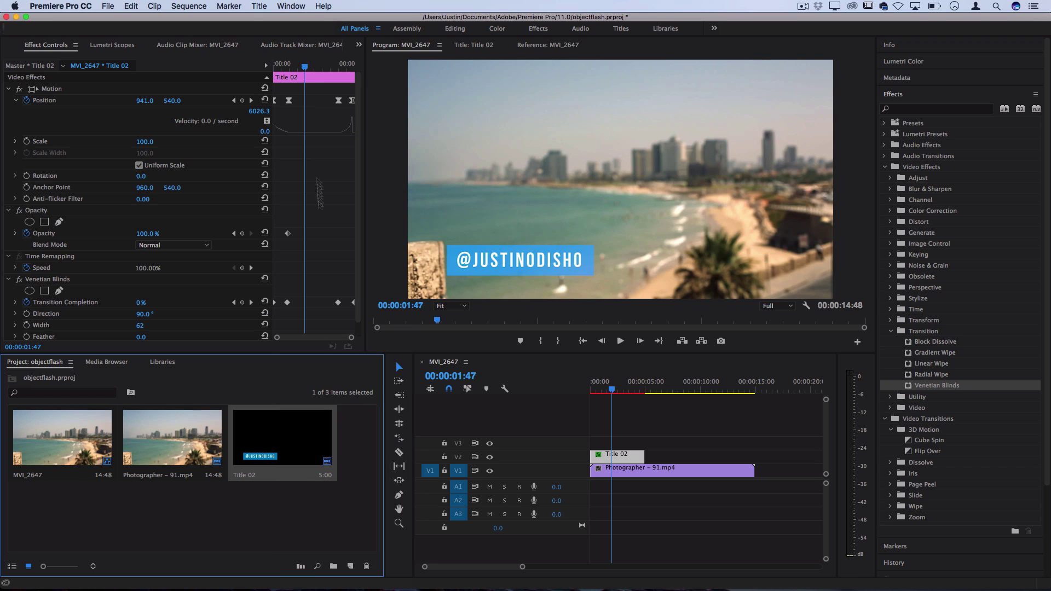
pyautogui.press('super+c')
pyautogui.press('super+v')
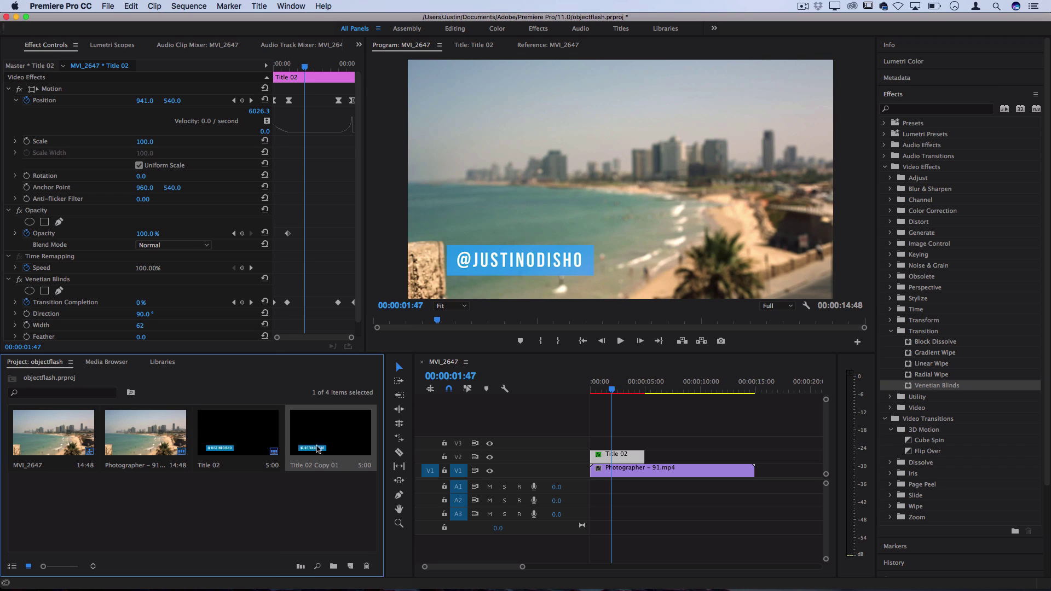
pyautogui.doubleClick(318, 449)
pyautogui.click(514, 298)
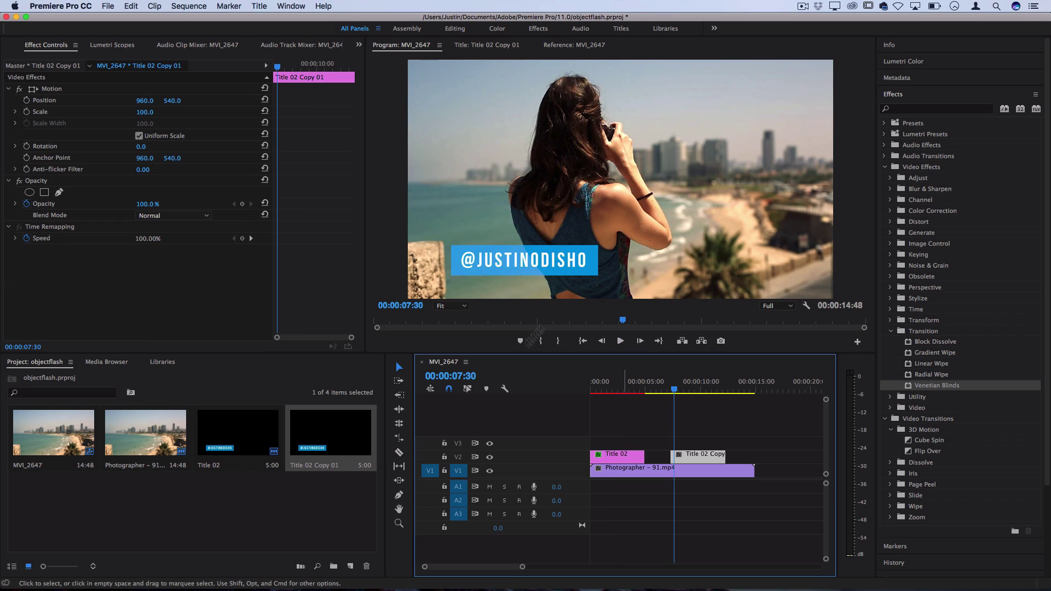
pyautogui.doubleClick(329, 433)
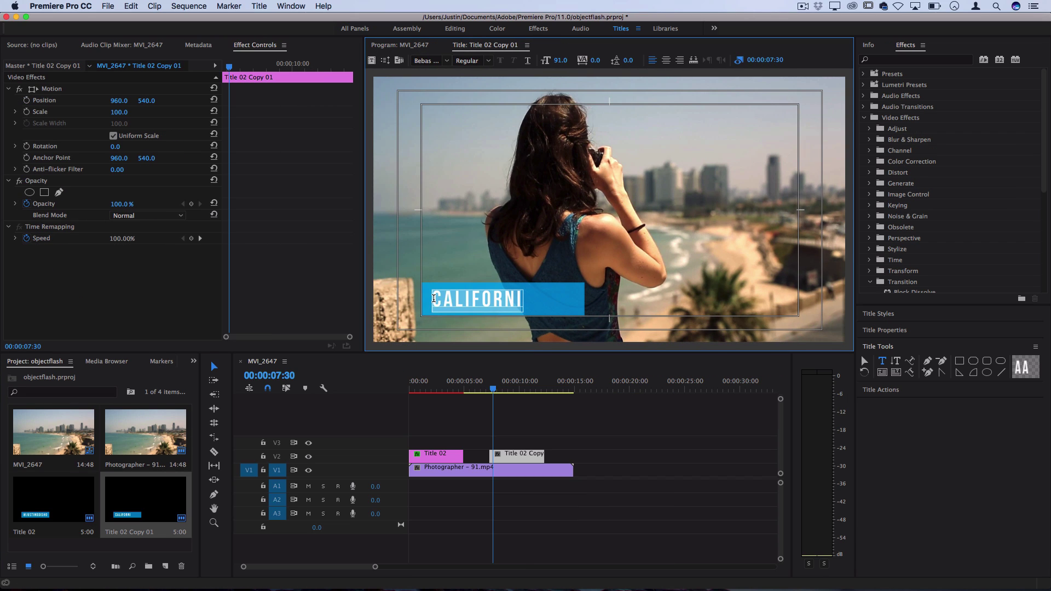
pyautogui.write('L')
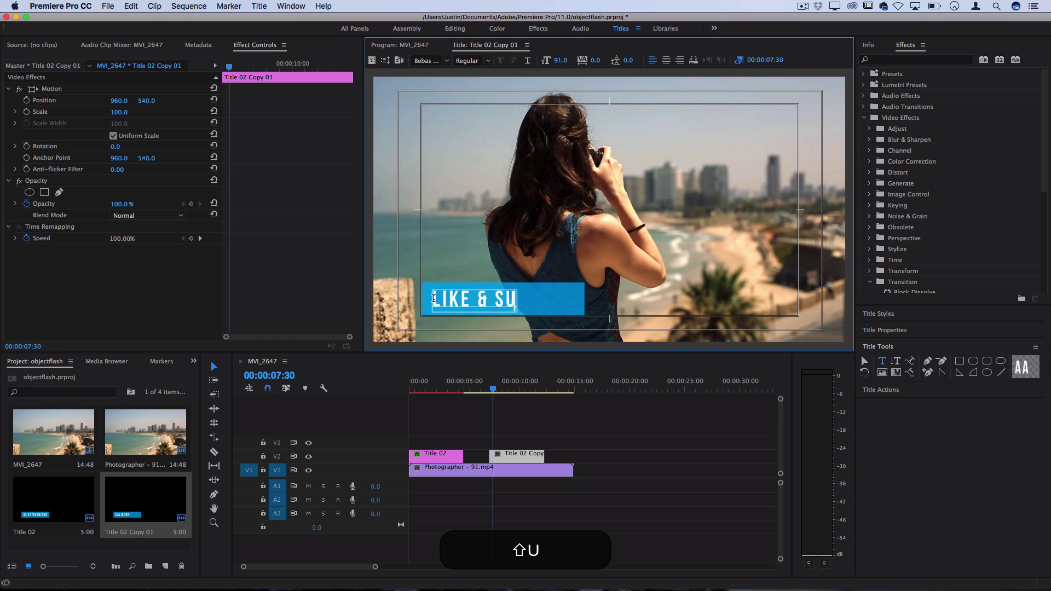
pyautogui.write('ike & subscribe')
# - Finish the text edit, then select all of Title 02's effects in Effect Controls
pyautogui.click(477, 436)
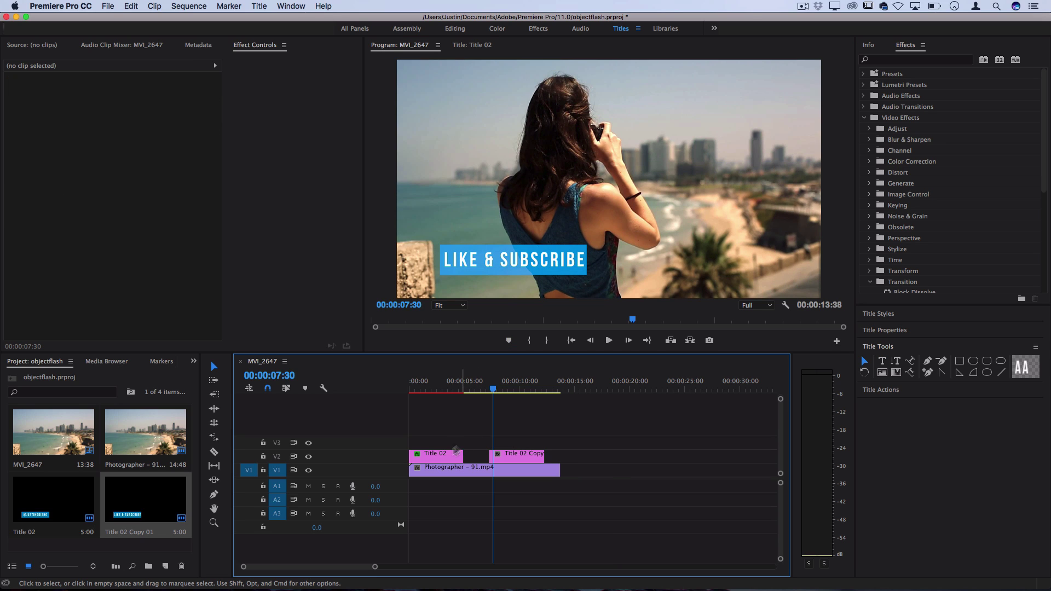
pyautogui.click(454, 453)
pyautogui.rightClick(27, 78)
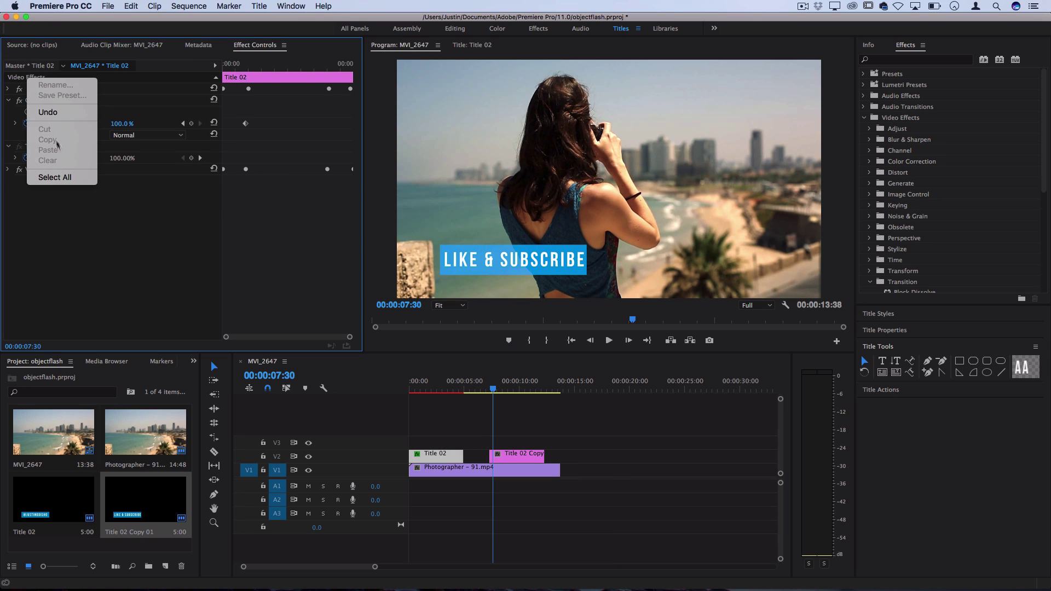
pyautogui.click(54, 177)
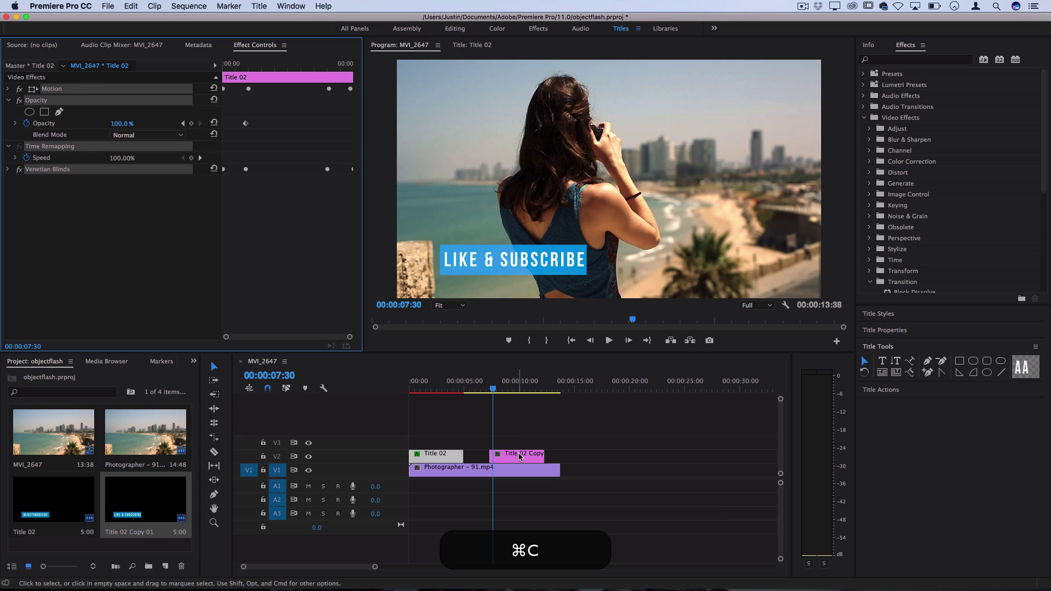
# - Paste Title 02's effects onto the LIKE & SUBSCRIBE clip and play it back
pyautogui.click(509, 455)
pyautogui.press('super+v')
pyautogui.press('space')
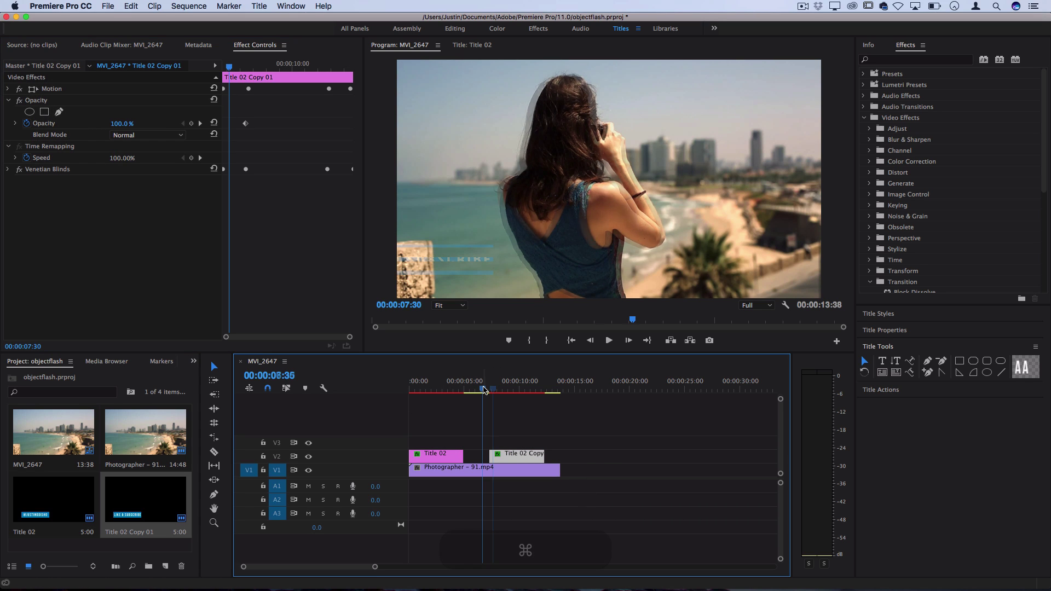